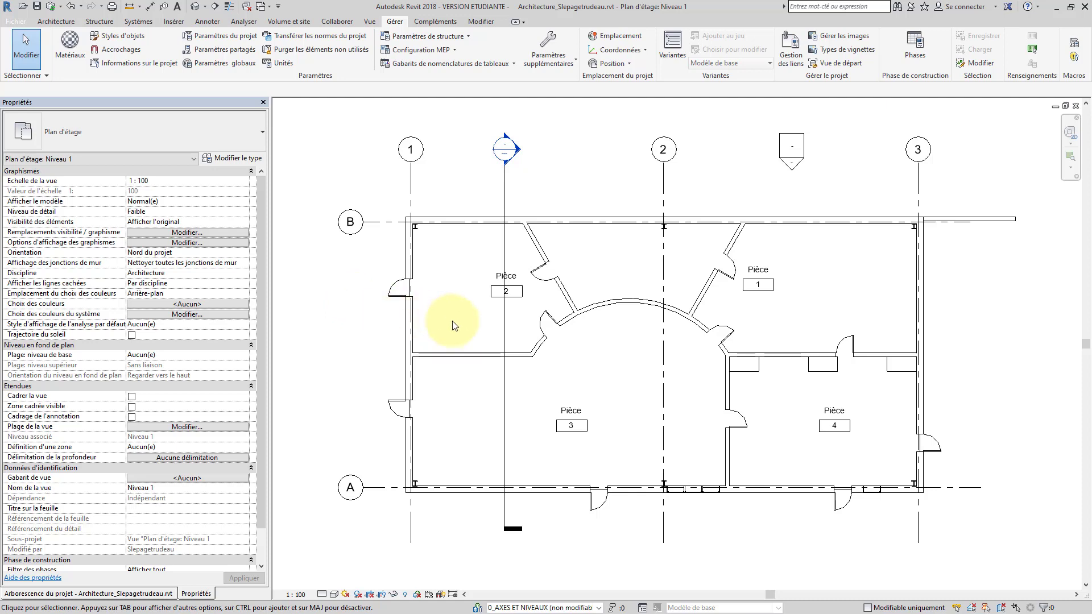
Open Visibility/Graphics Overrides with VG and start adding a filter from the Filtres tab
{"action": "key", "text": "v"}
{"action": "key", "text": "g"}
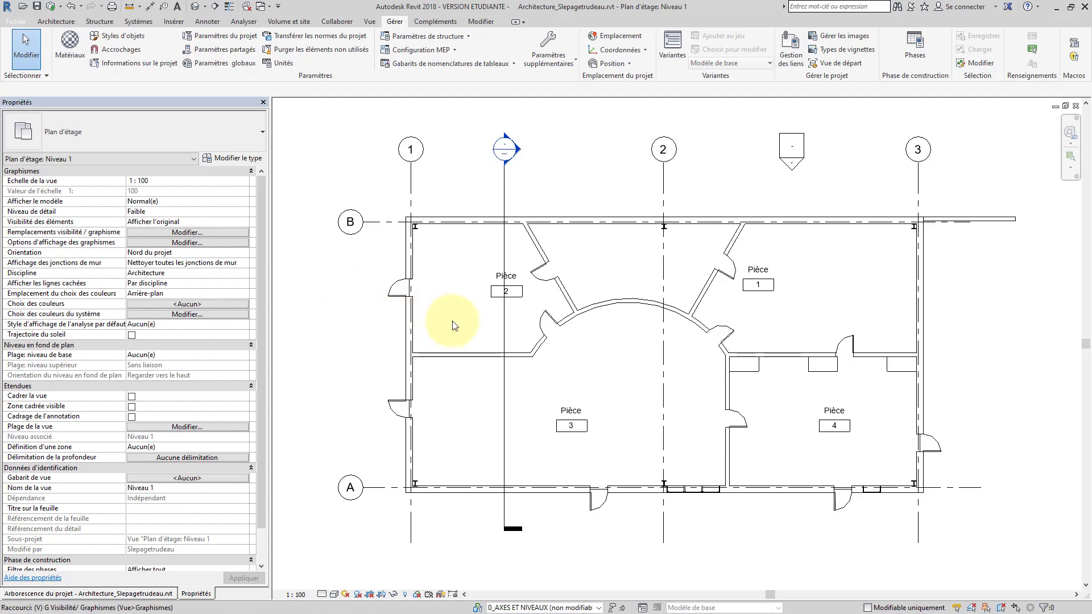
{"action": "left_click", "coordinate": [725, 160]}
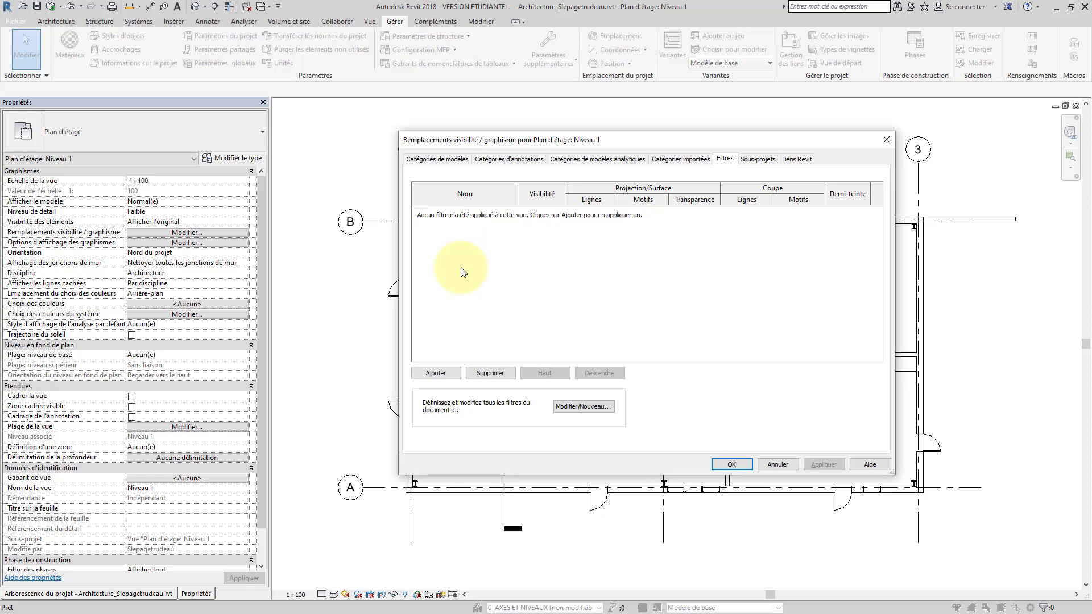
{"action": "left_click", "coordinate": [435, 374]}
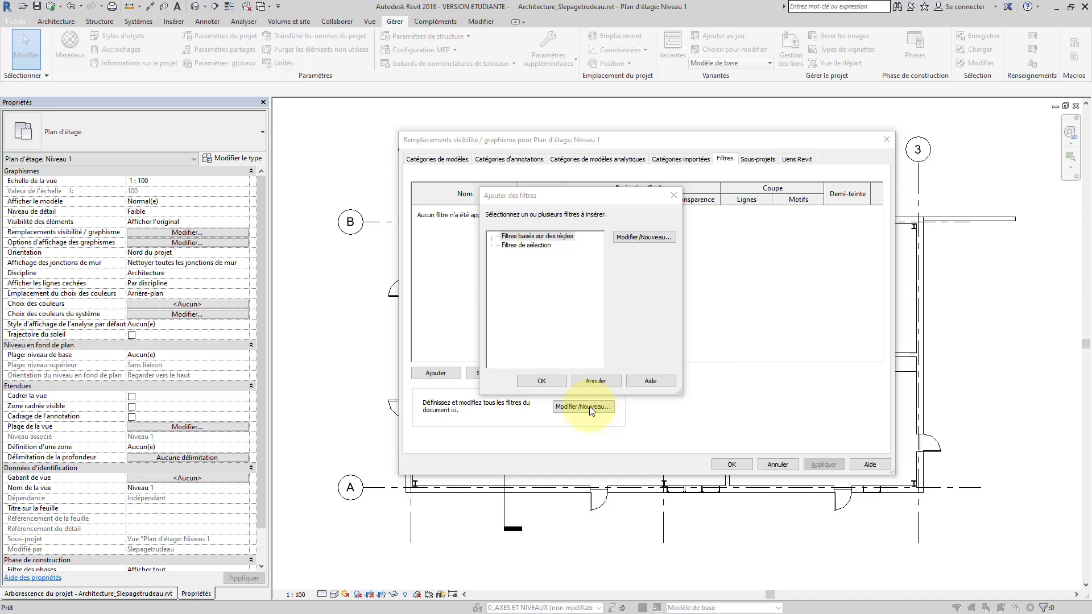
In the filter manager, create a new rule-based filter named Mur_Surface_Fonction and select it
{"action": "left_click", "coordinate": [628, 237]}
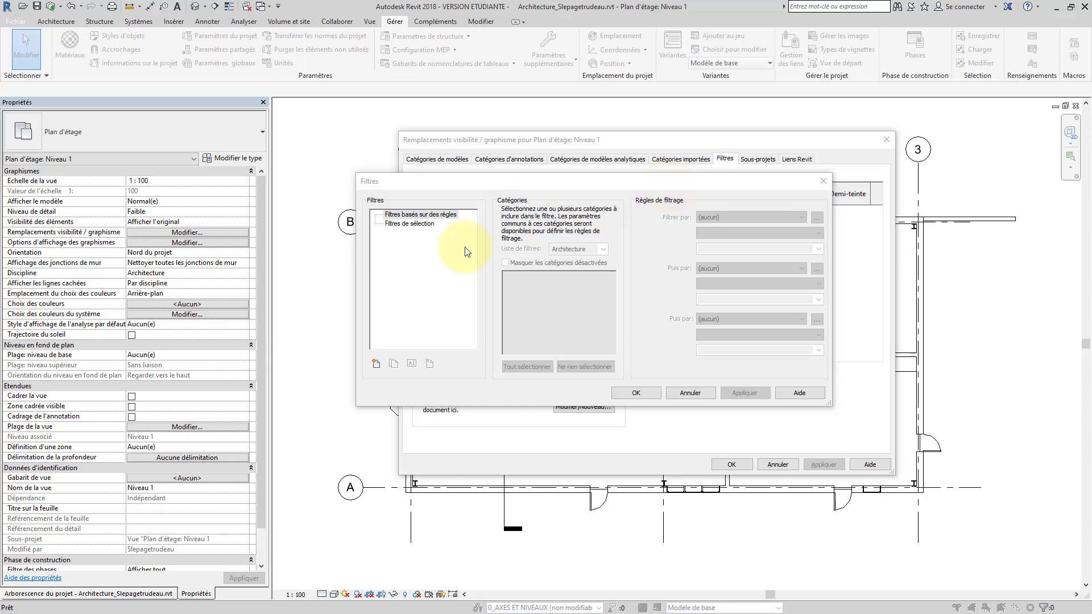
{"action": "left_click", "coordinate": [376, 363]}
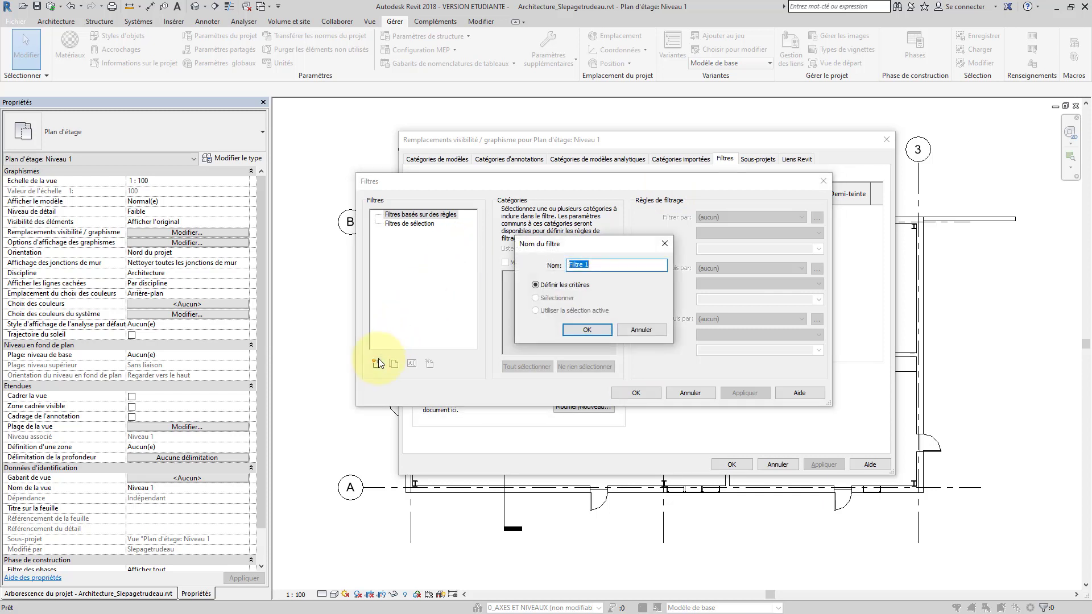
{"action": "type", "text": "Mur_Surface_Fonction"}
{"action": "left_click", "coordinate": [575, 329]}
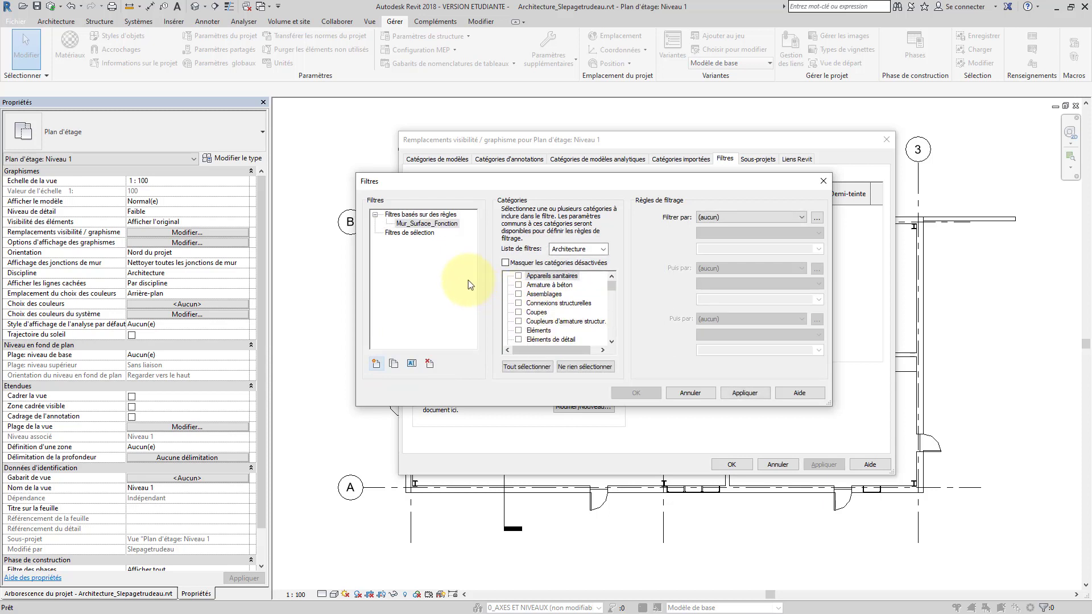
{"action": "left_click", "coordinate": [429, 225]}
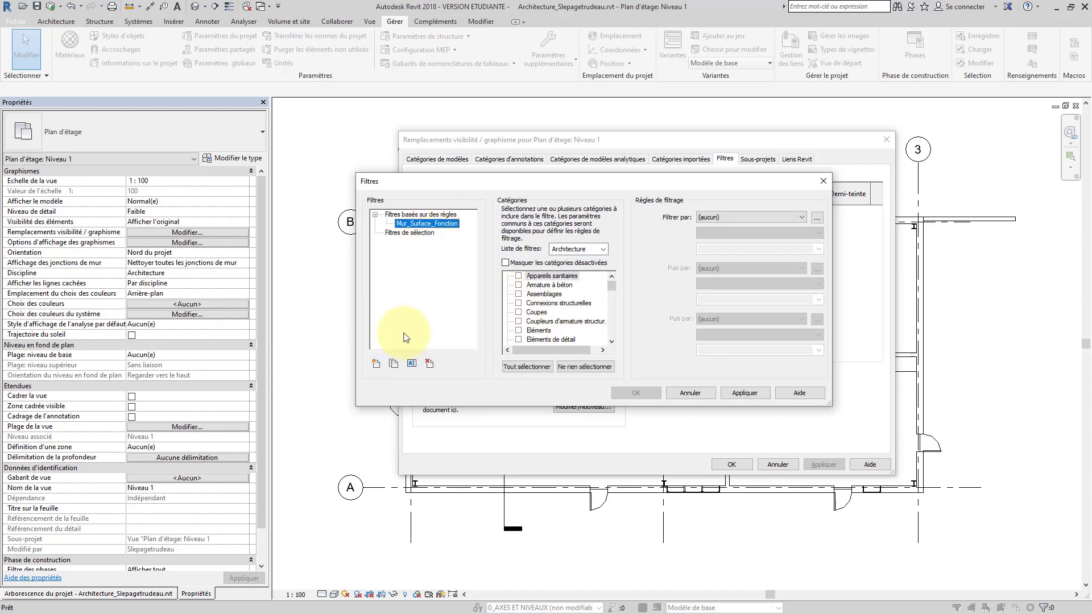
{"action": "left_click", "coordinate": [394, 364]}
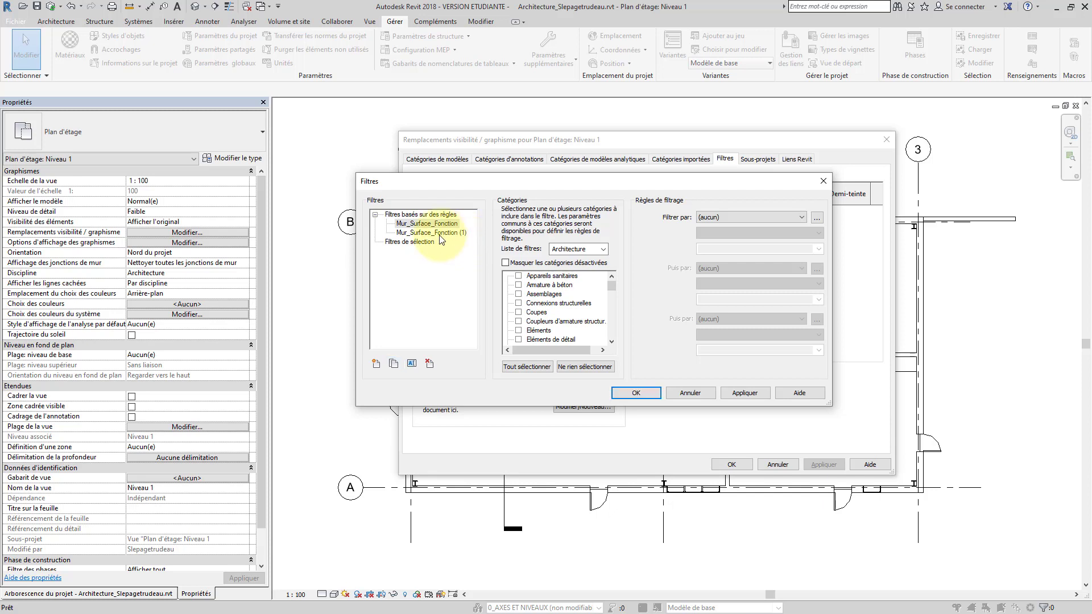
{"action": "left_click", "coordinate": [439, 233]}
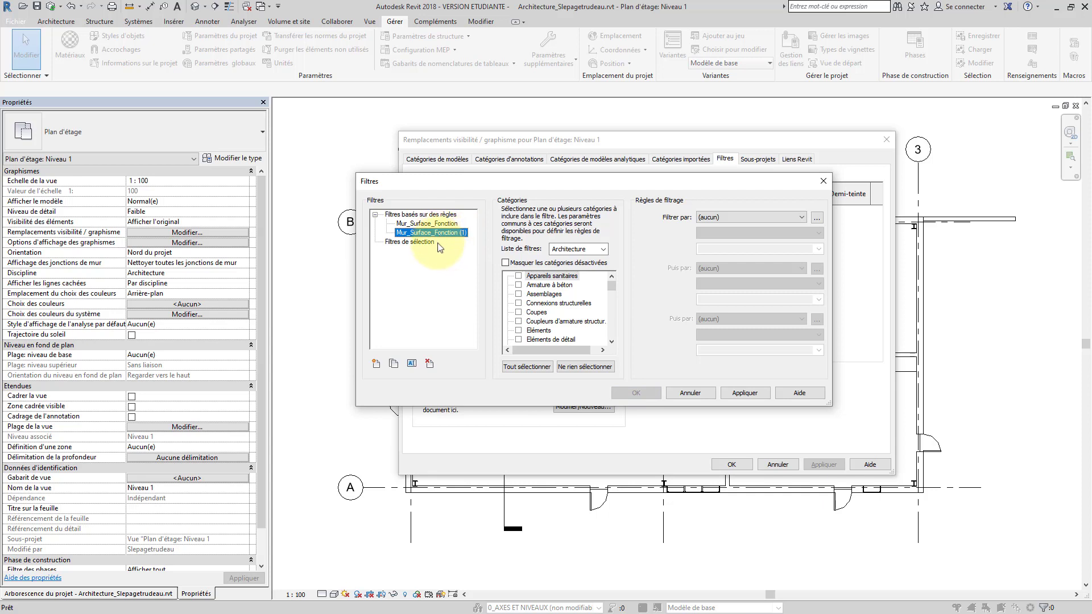
{"action": "left_click", "coordinate": [411, 364]}
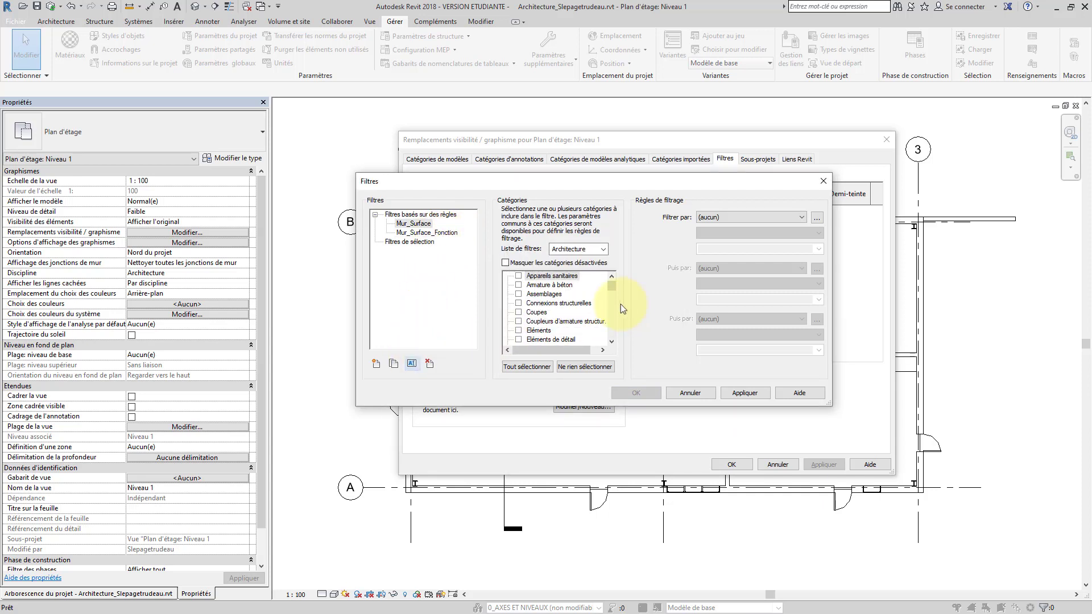
{"action": "left_click", "coordinate": [414, 224]}
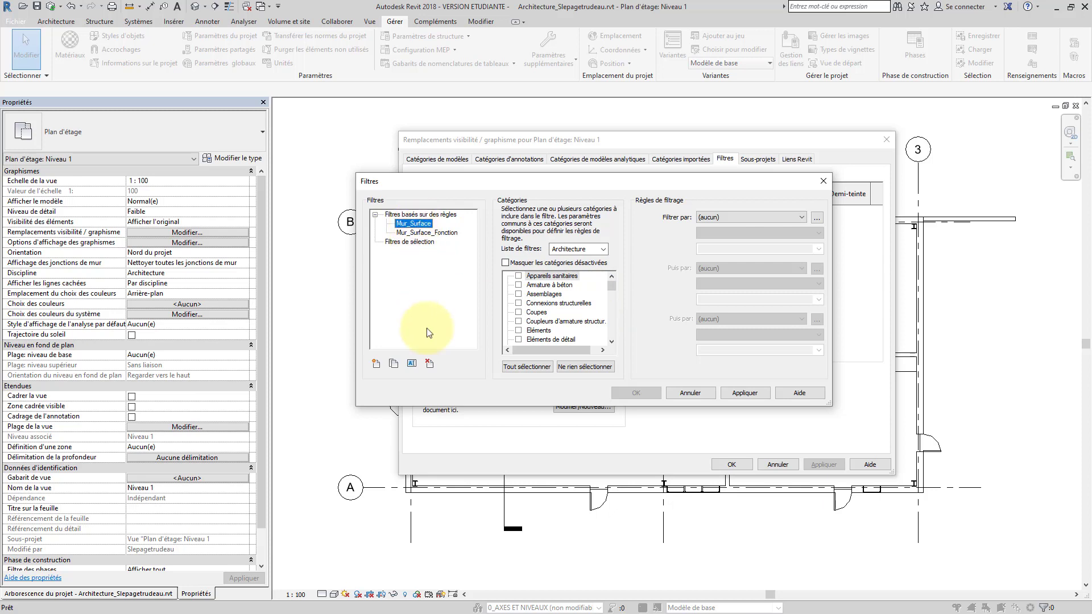
{"action": "left_click", "coordinate": [429, 364]}
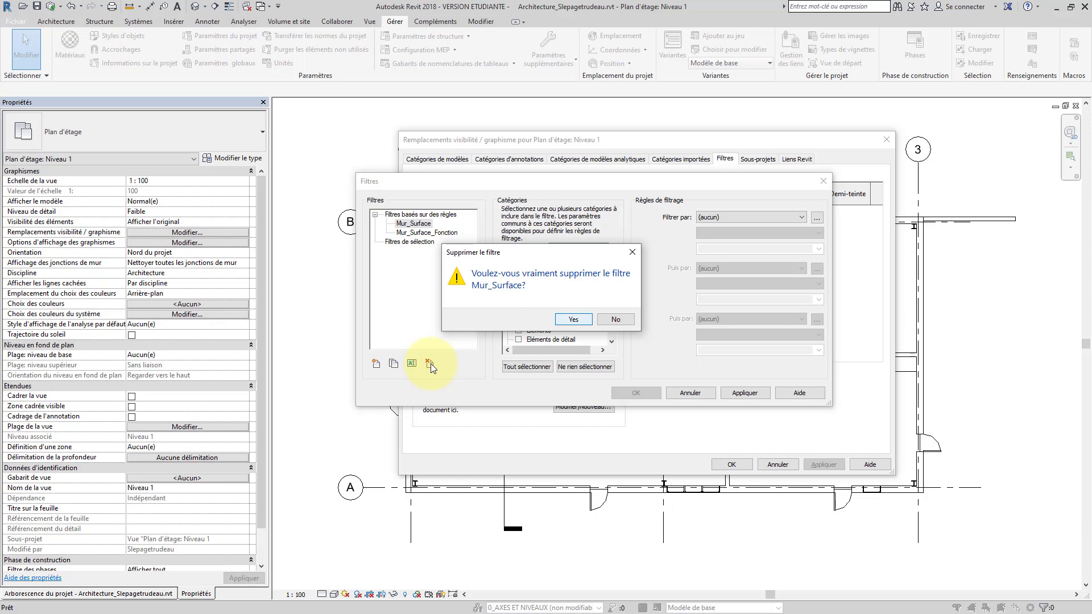
{"action": "left_click", "coordinate": [564, 320]}
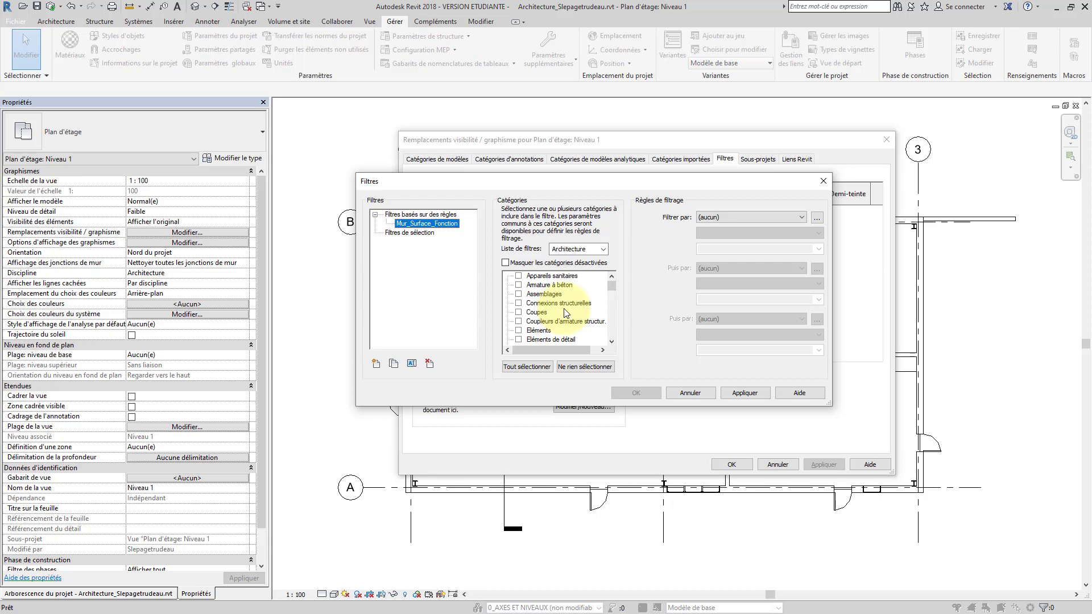
Tick the Murs category for the filter and hide all unchecked categories
{"action": "left_click_drag", "start_coordinate": [612, 285], "coordinate": [612, 305]}
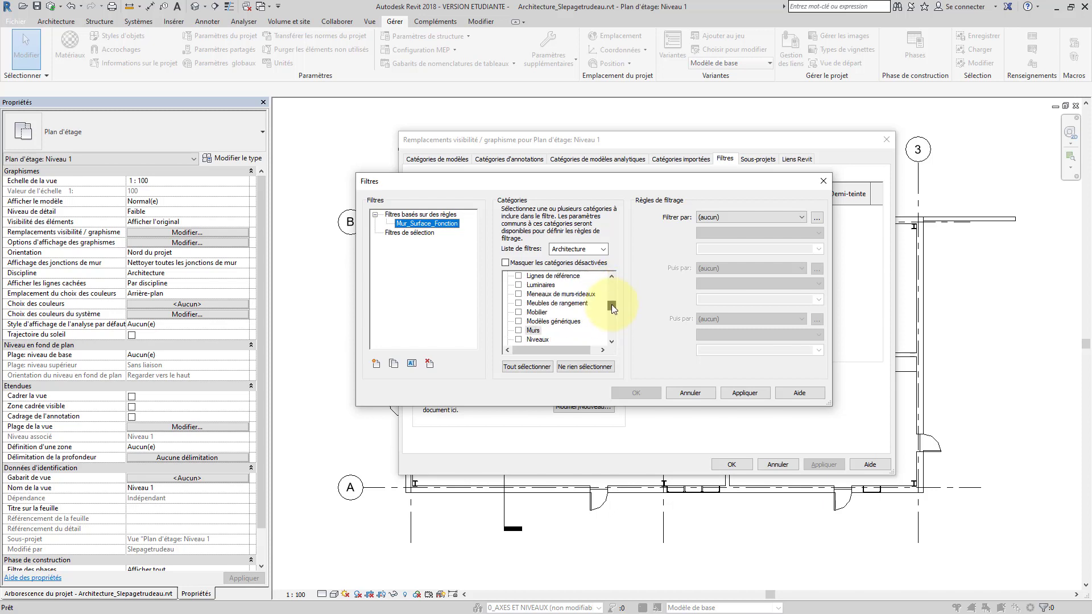
{"action": "left_click", "coordinate": [518, 331]}
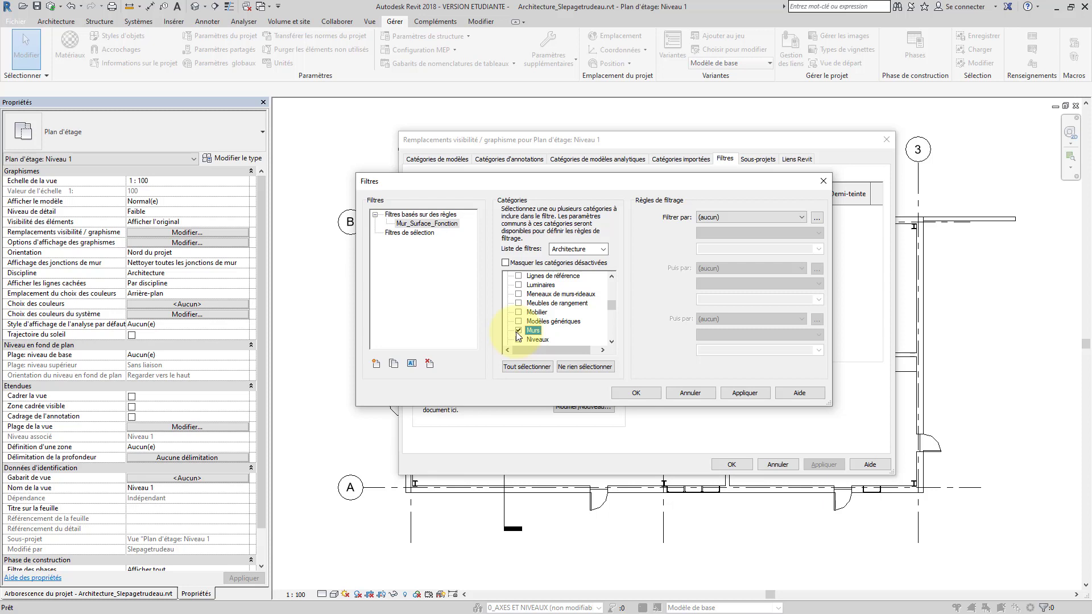
{"action": "left_click", "coordinate": [506, 263]}
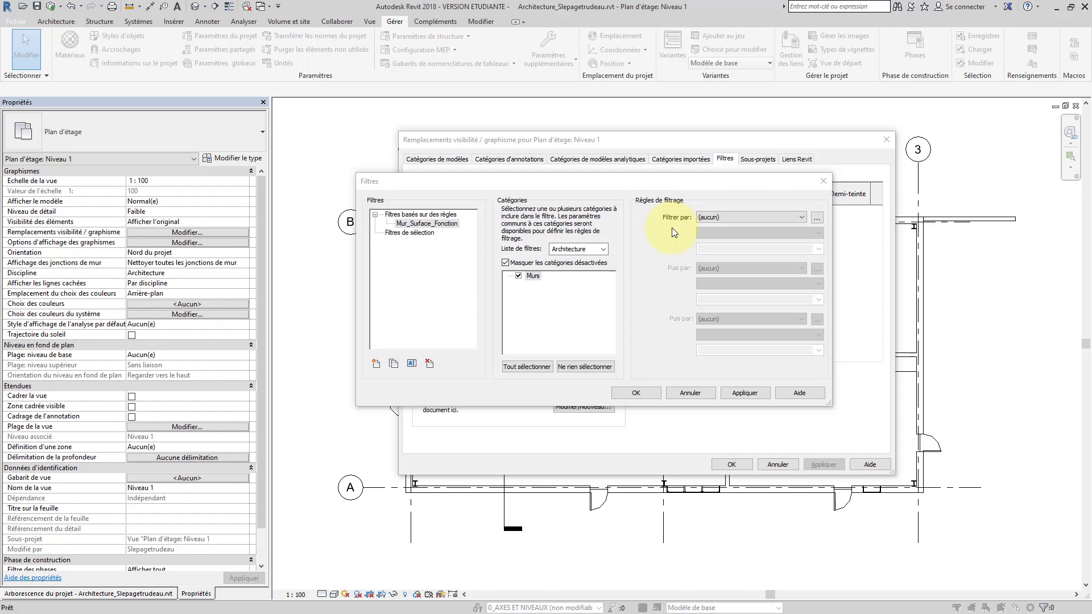
Set the filter's first rule to Fonction égal Extérieur
{"action": "left_click", "coordinate": [797, 218]}
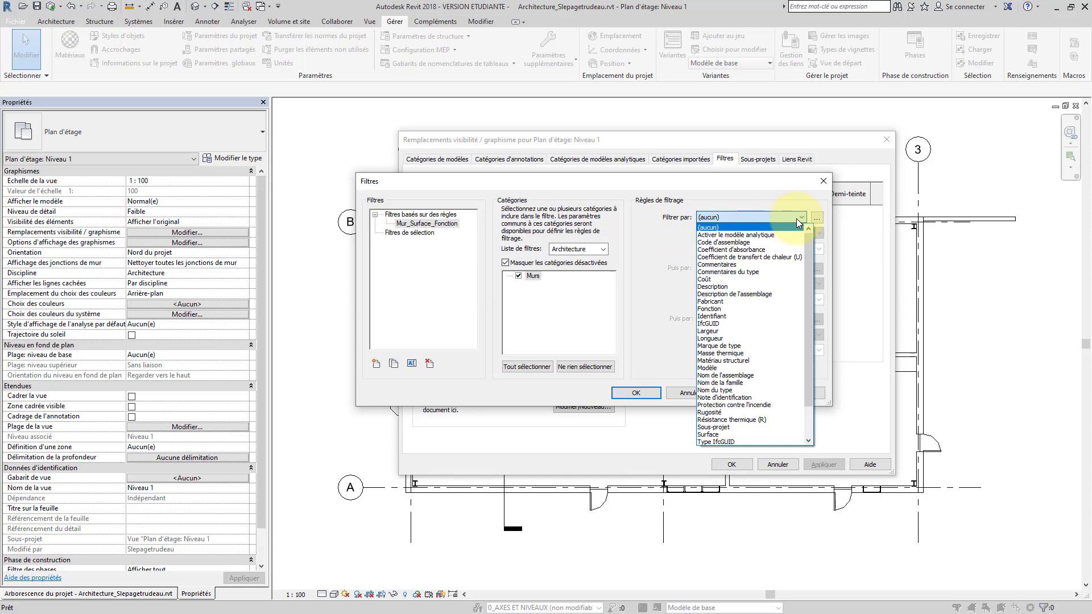
{"action": "left_click", "coordinate": [725, 308]}
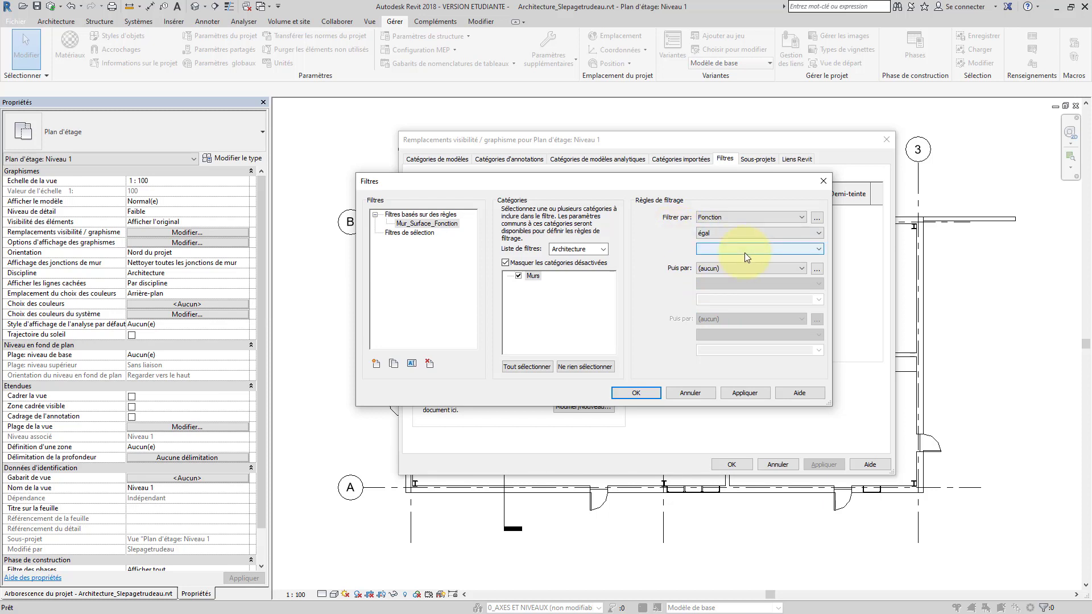
{"action": "left_click", "coordinate": [745, 251]}
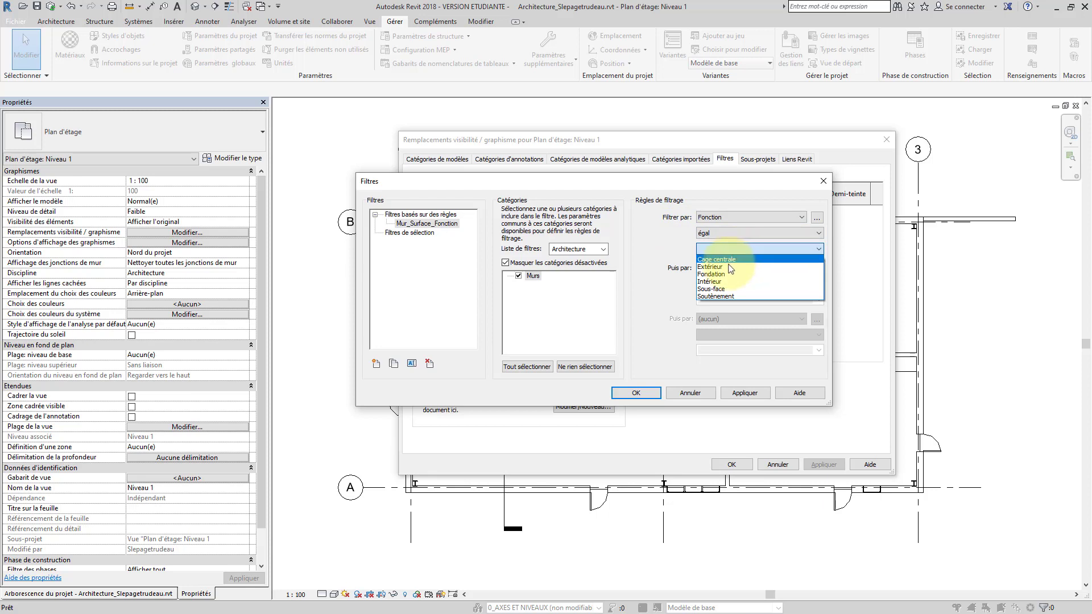
{"action": "left_click", "coordinate": [727, 267]}
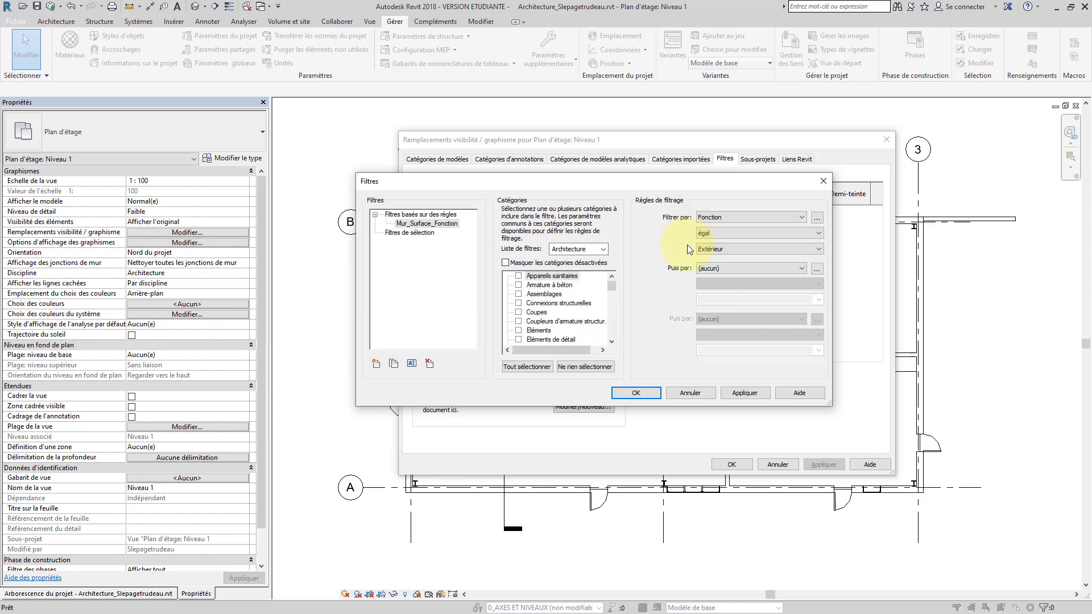
Change the rule to Surface 'est plus petit ou égal à' 30 m²
{"action": "left_click", "coordinate": [711, 217]}
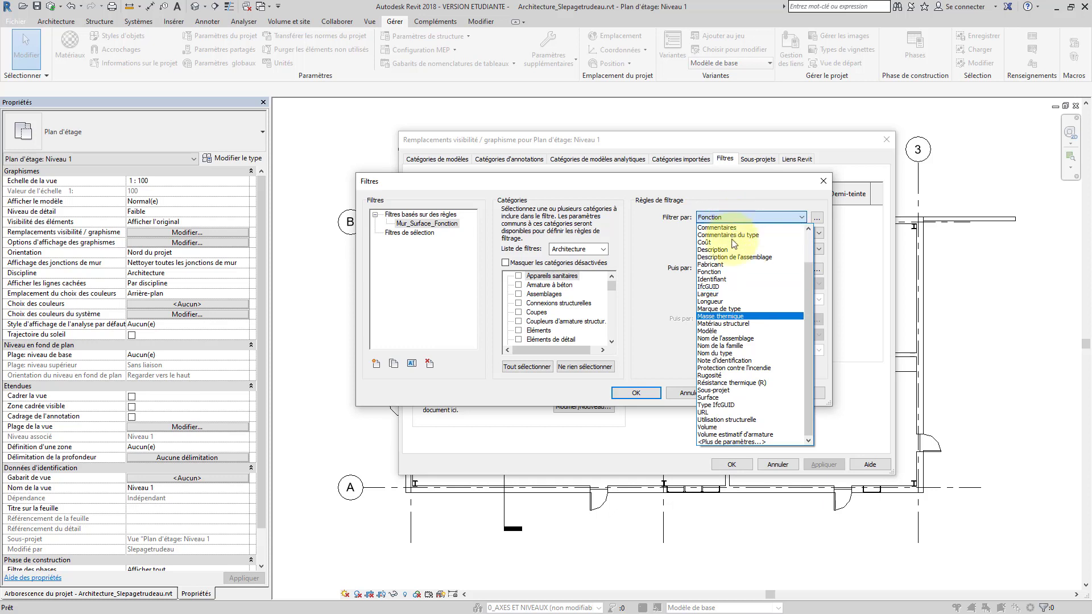
{"action": "left_click", "coordinate": [732, 397]}
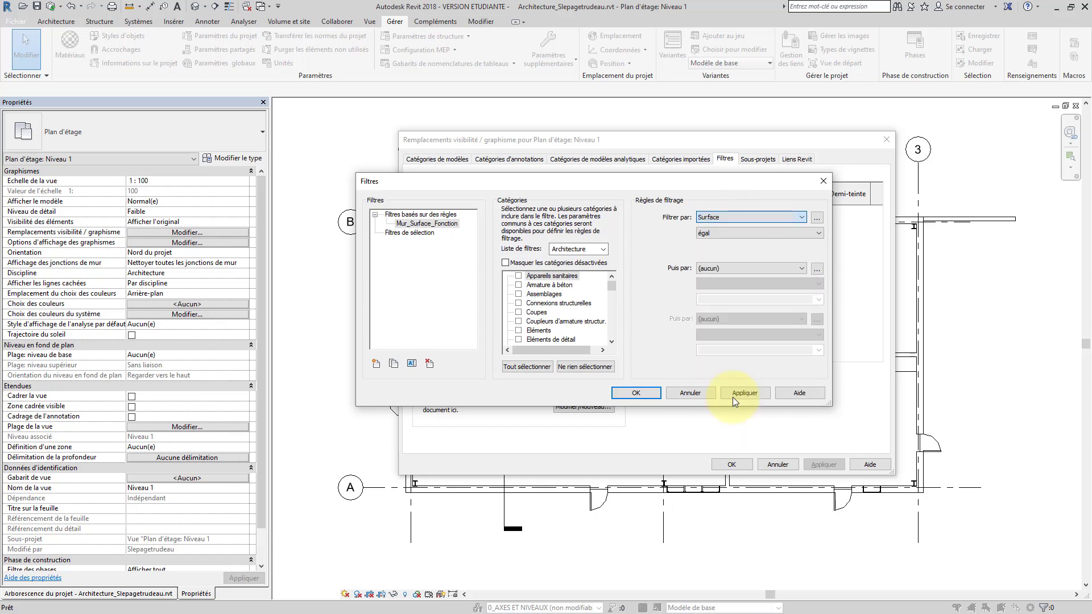
{"action": "left_click", "coordinate": [784, 233]}
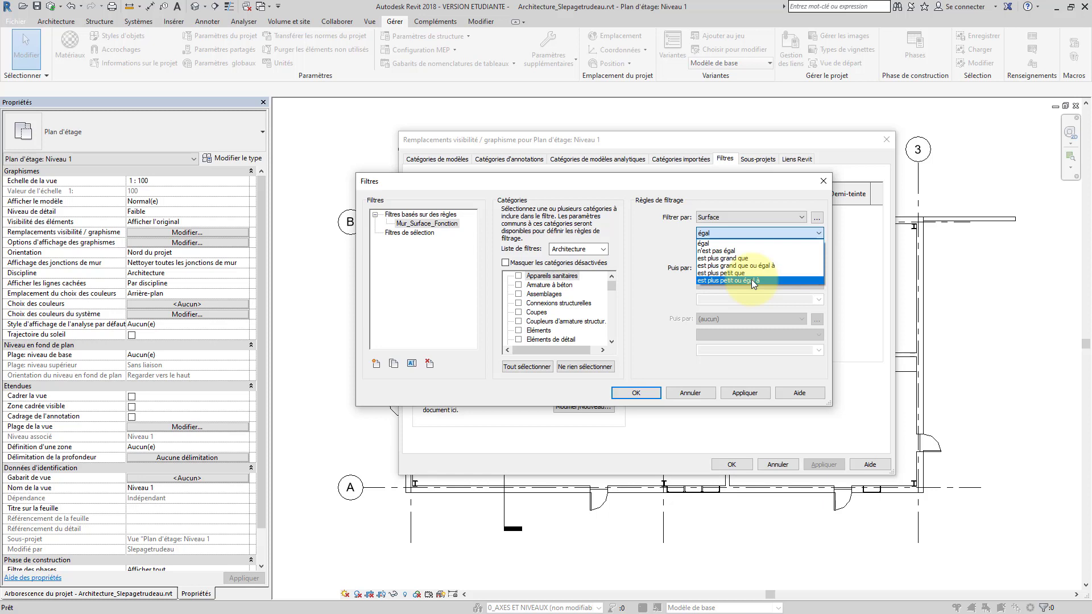
{"action": "left_click", "coordinate": [752, 279]}
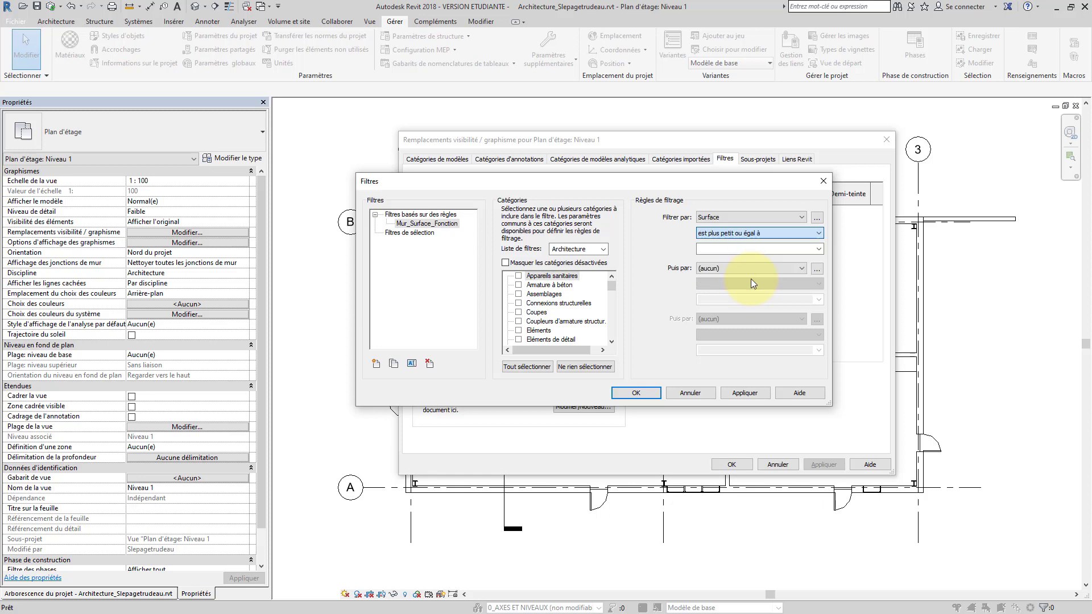
{"action": "left_click", "coordinate": [726, 249]}
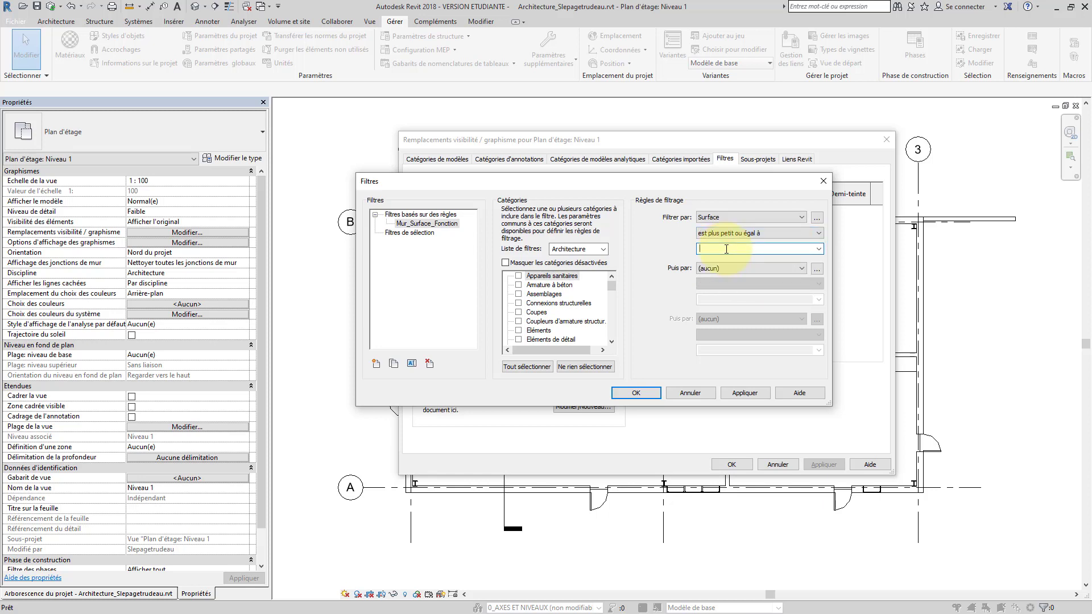
{"action": "type", "text": "30.000 m²"}
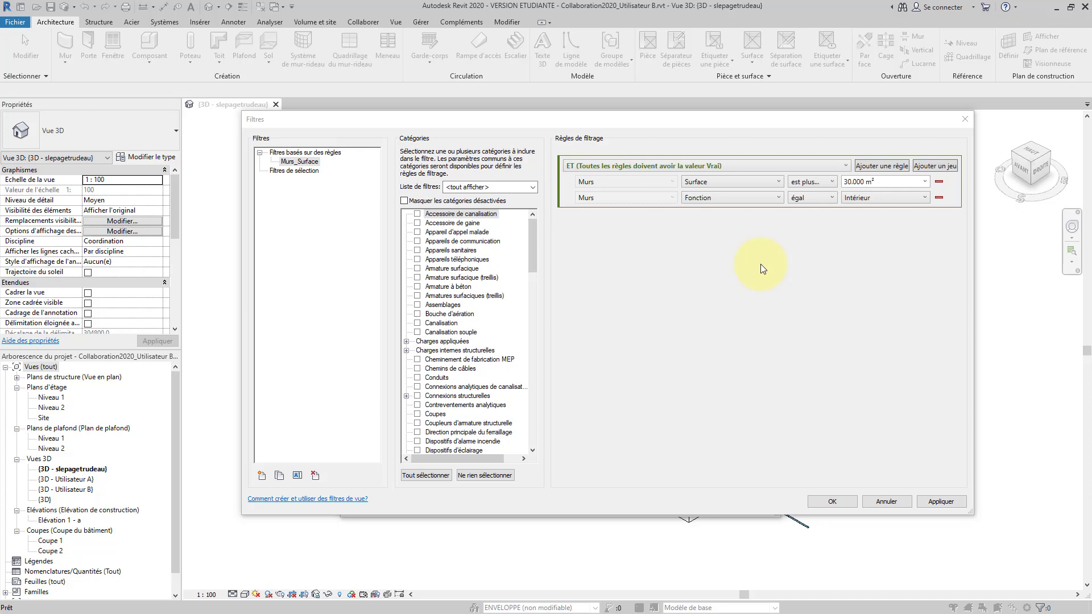
Add then delete two empty rule rows, switch ET to OU, and add a nested rule set
{"action": "left_click", "coordinate": [888, 165]}
{"action": "left_click", "coordinate": [887, 165]}
{"action": "left_click", "coordinate": [888, 165]}
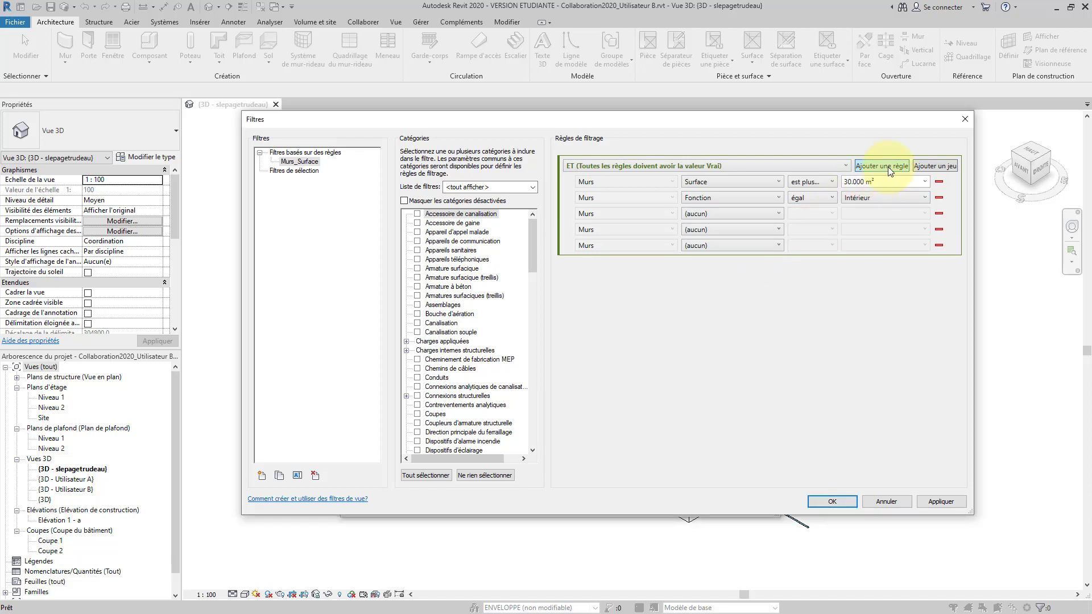
{"action": "left_click", "coordinate": [887, 165]}
{"action": "left_click", "coordinate": [938, 213]}
{"action": "left_click", "coordinate": [939, 214]}
{"action": "left_click", "coordinate": [938, 213]}
{"action": "left_click", "coordinate": [938, 213]}
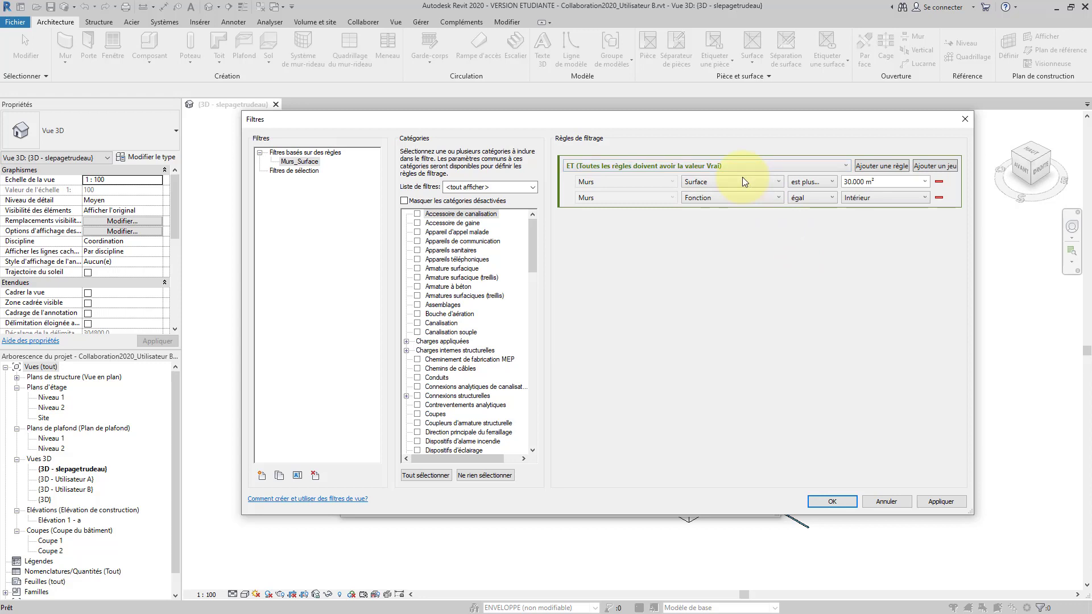
{"action": "left_click", "coordinate": [697, 166]}
{"action": "left_click", "coordinate": [697, 181]}
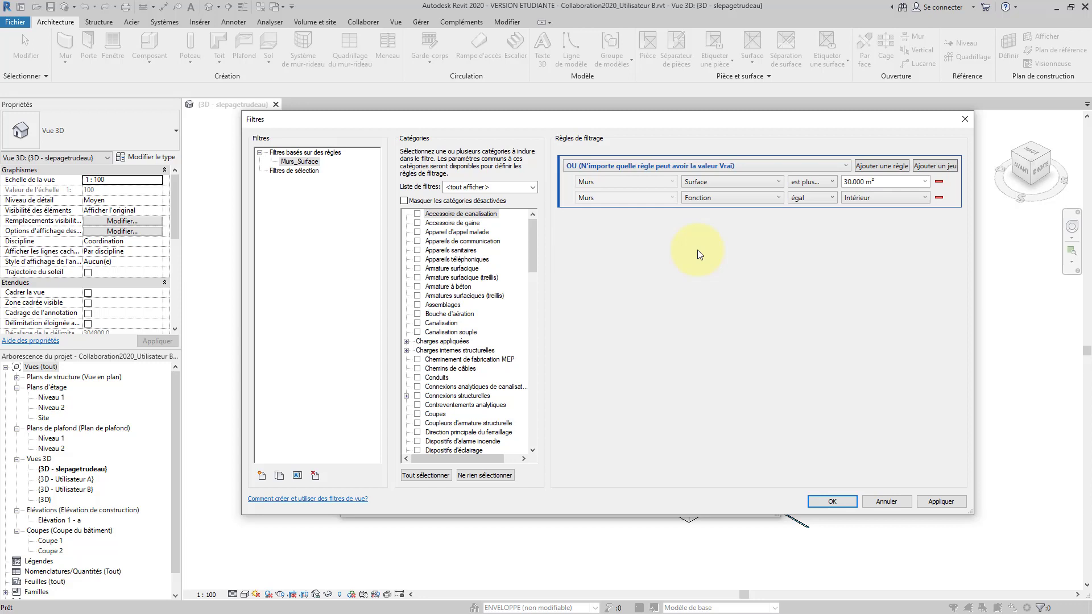
{"action": "left_click", "coordinate": [952, 166]}
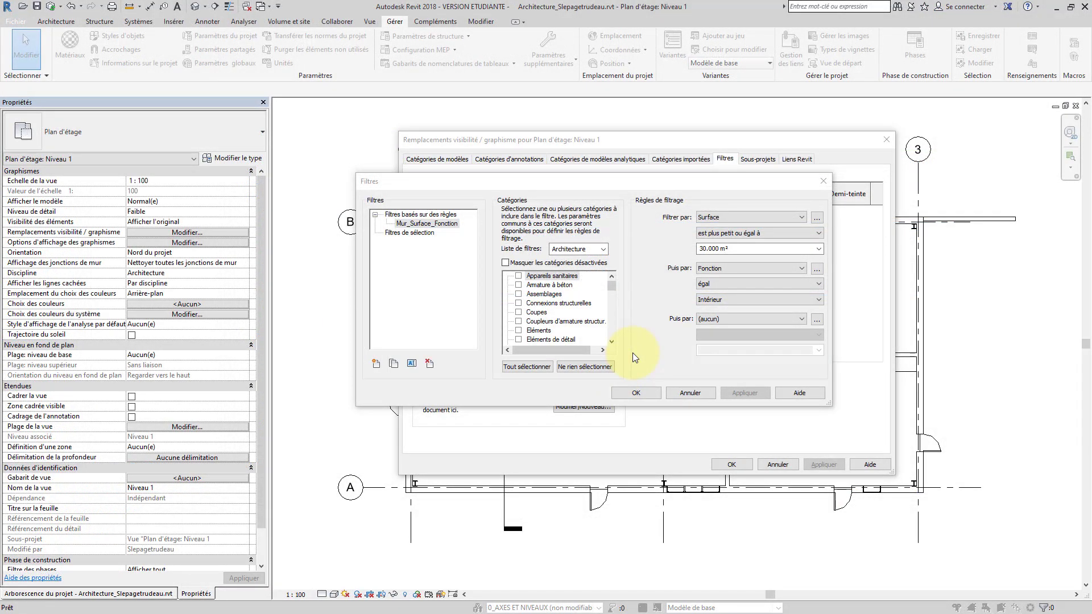
Close the filter editor and add Mur_Surface_Fonction to the Niveau 1 view filters
{"action": "left_click", "coordinate": [636, 393]}
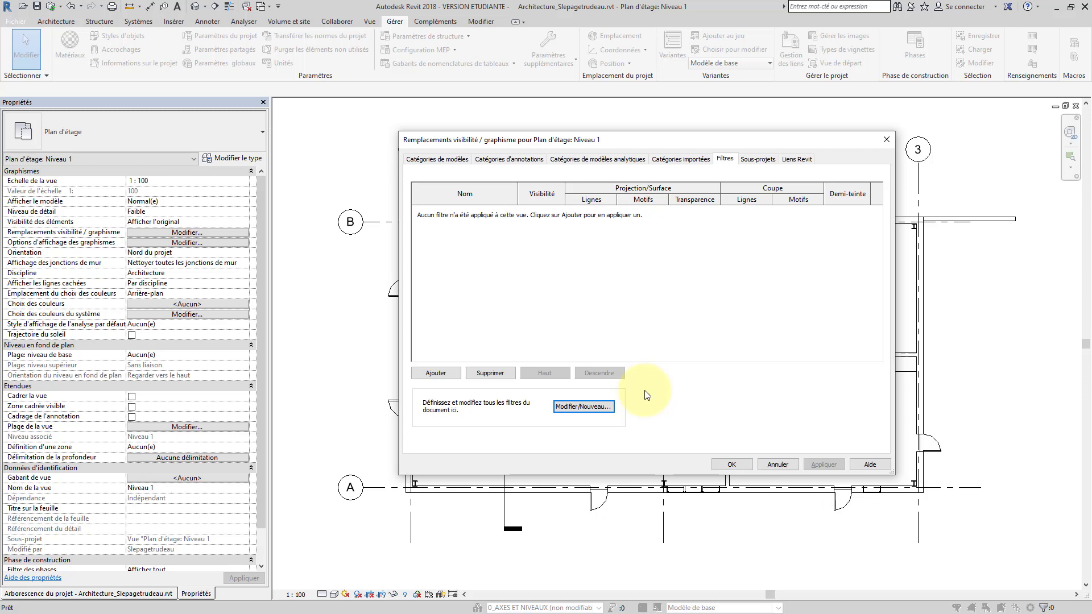
{"action": "left_click", "coordinate": [449, 373]}
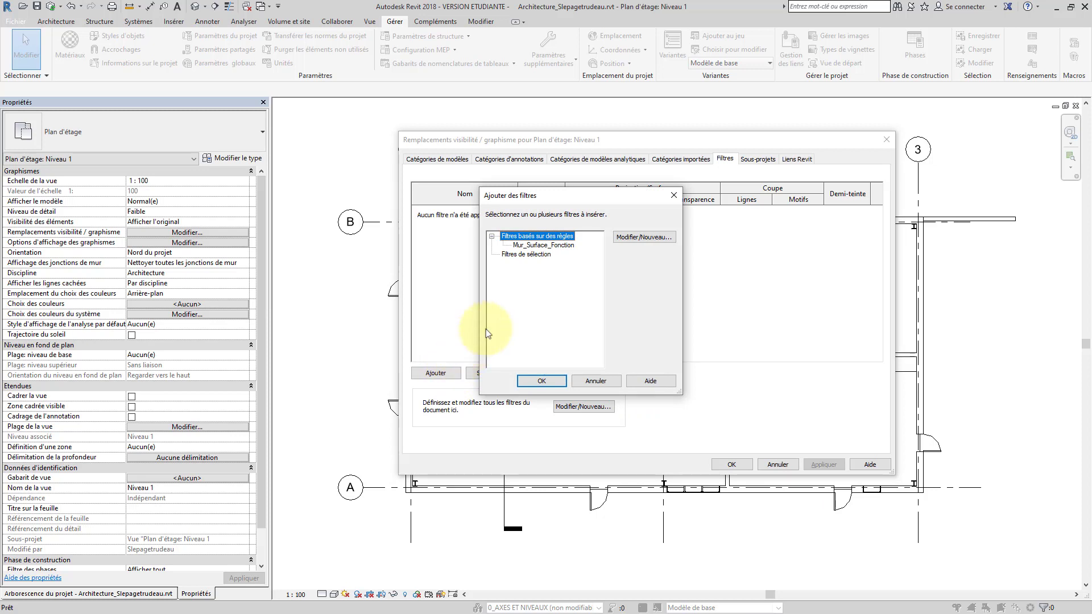
{"action": "left_click", "coordinate": [554, 245]}
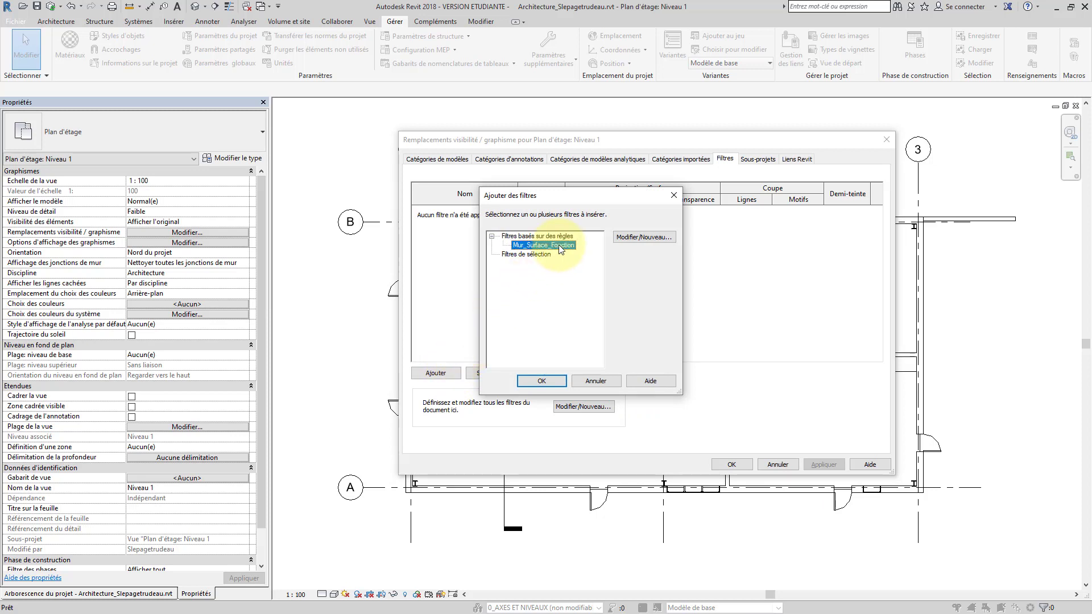
{"action": "left_click", "coordinate": [541, 381]}
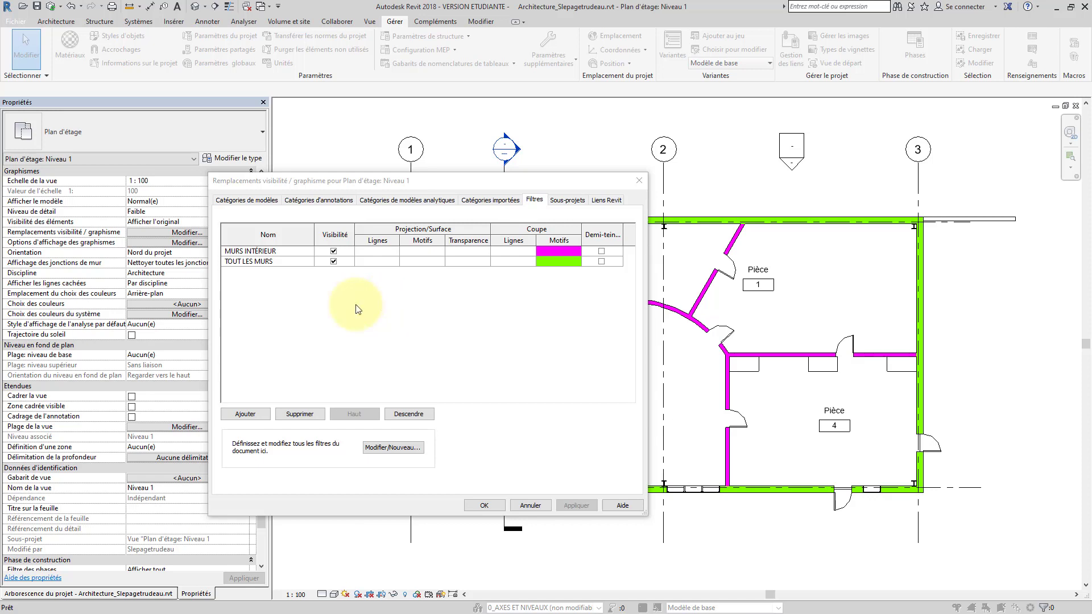
Move TOUT LES MURS above and below MURS INTÉRIEUR, ending with it lower priority
{"action": "left_click", "coordinate": [287, 263]}
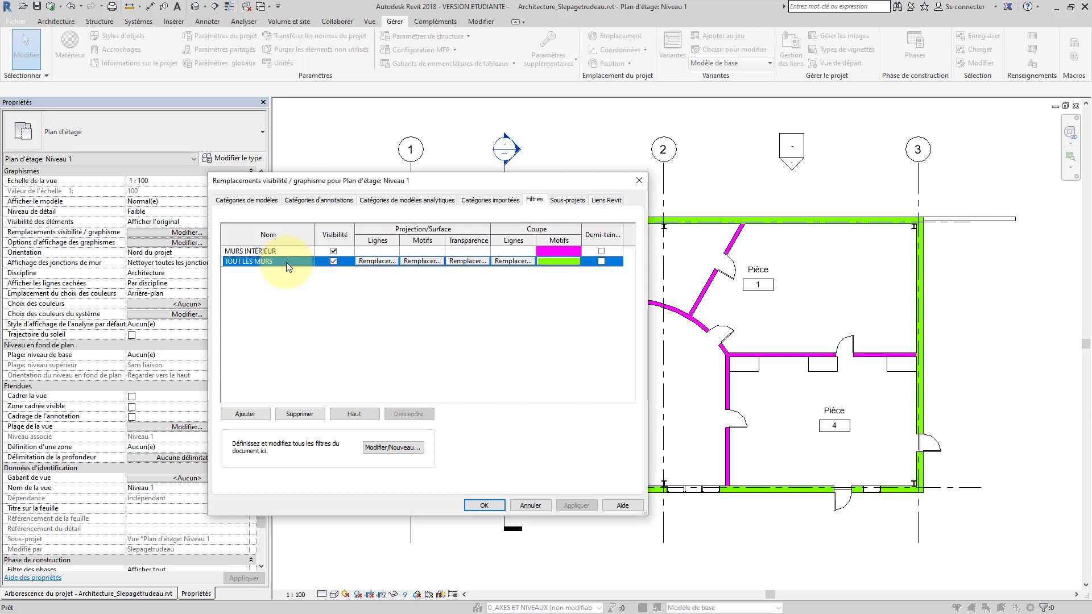
{"action": "left_click", "coordinate": [363, 415]}
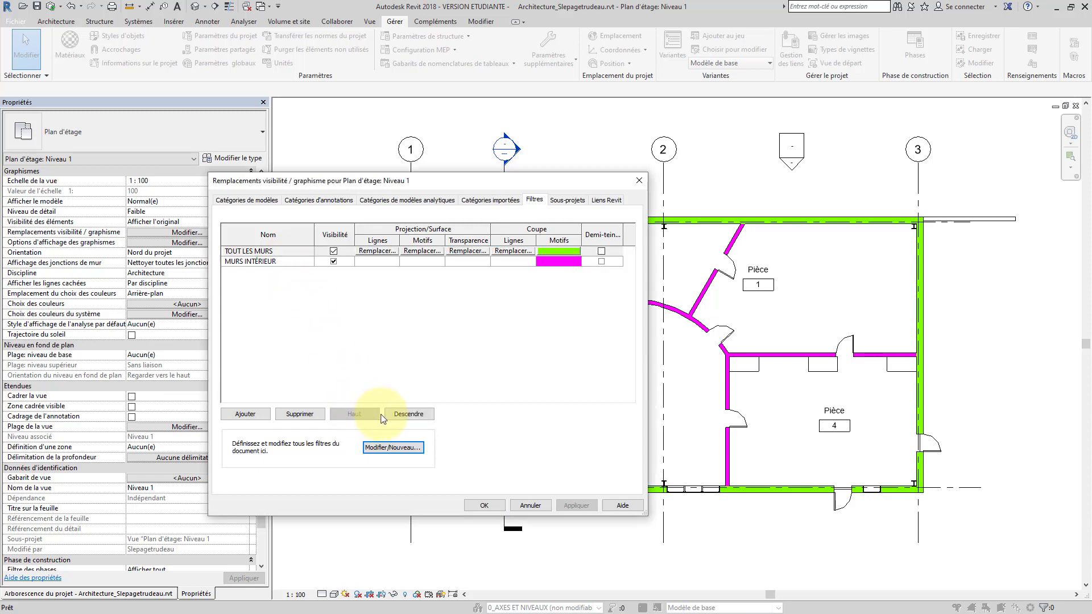
{"action": "left_click", "coordinate": [410, 414]}
{"action": "left_click", "coordinate": [367, 414]}
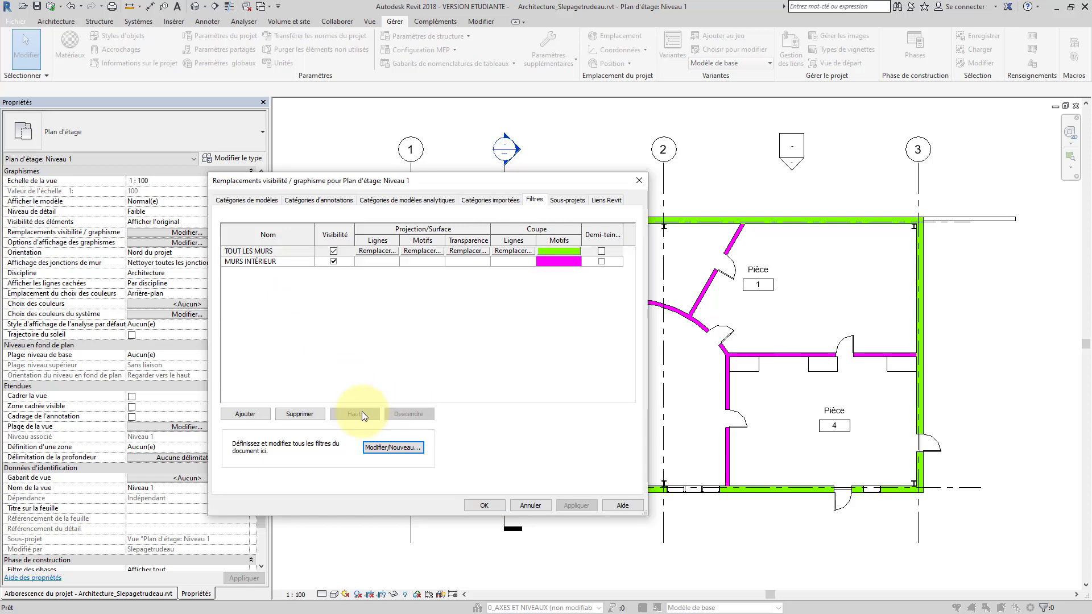
{"action": "left_click", "coordinate": [422, 414]}
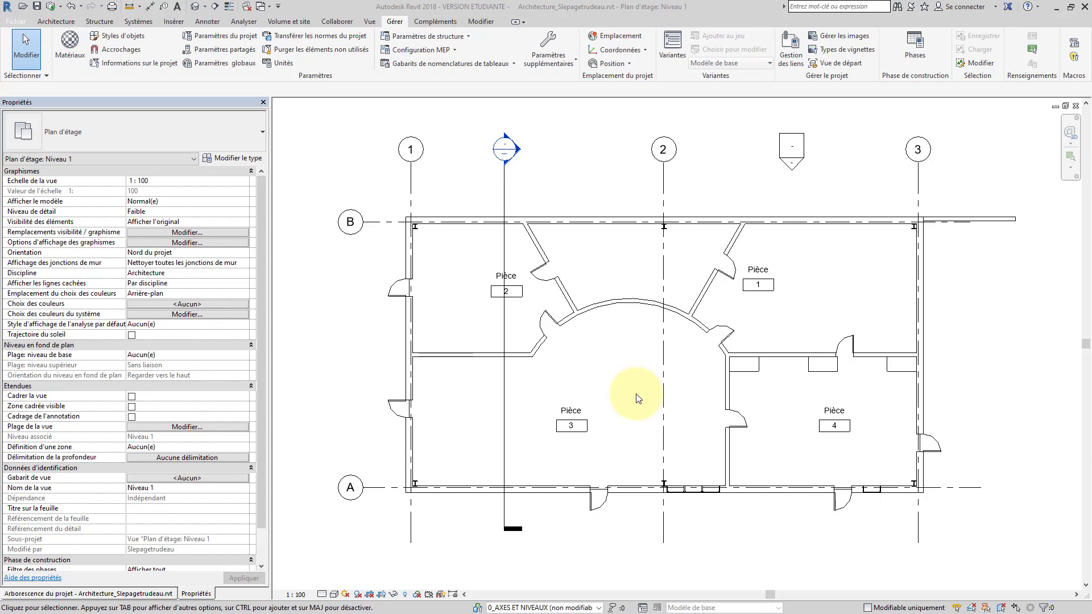
Select the curved wall, the angled wall and a door together
{"action": "left_click", "coordinate": [604, 304]}
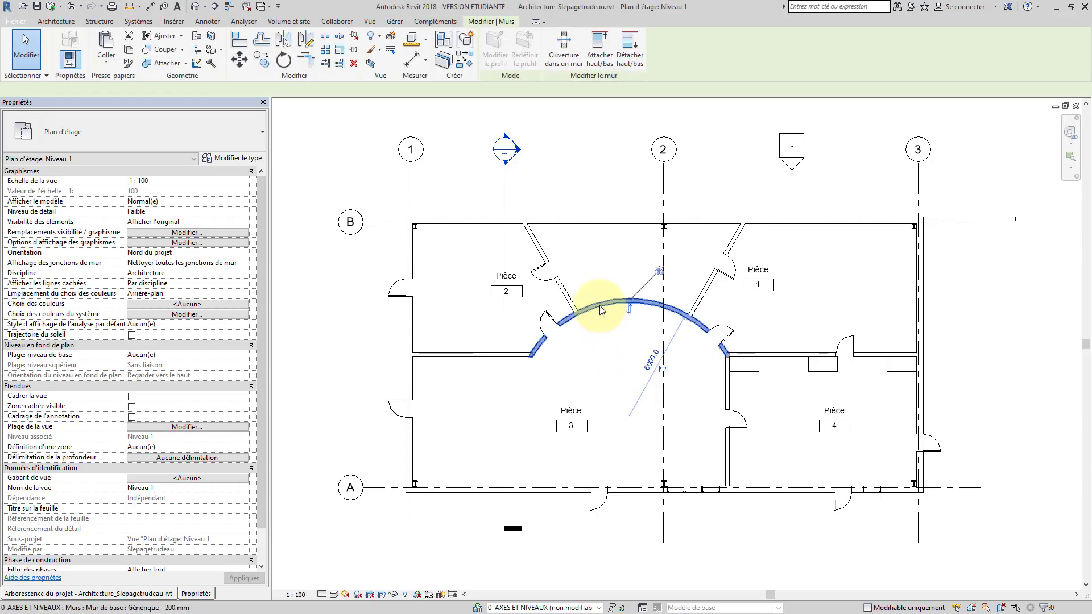
{"action": "left_click", "coordinate": [567, 294], "text": "ctrl"}
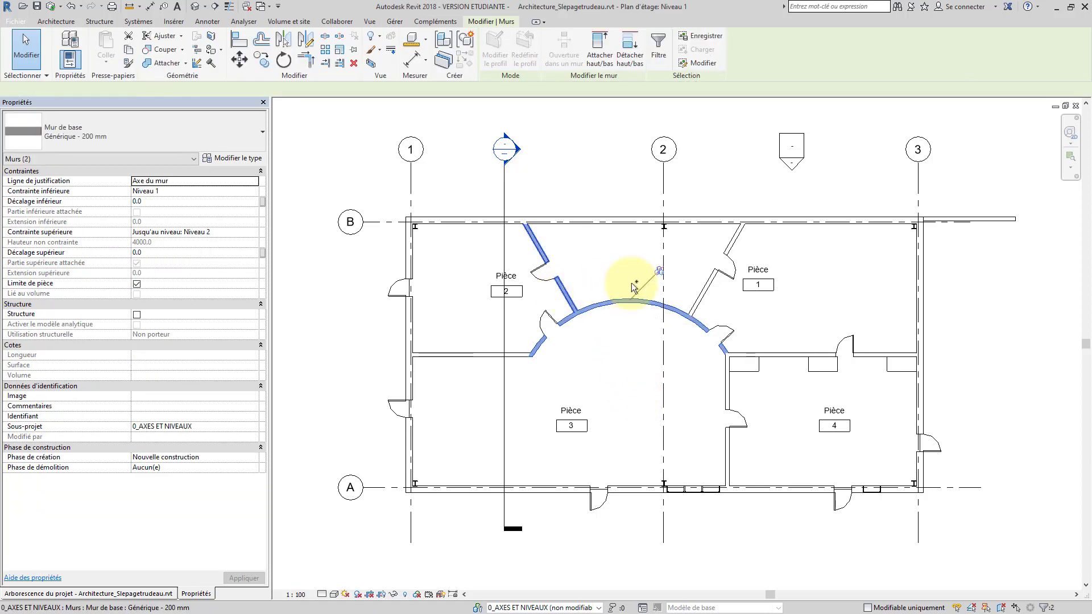
{"action": "left_click", "coordinate": [729, 277], "text": "ctrl"}
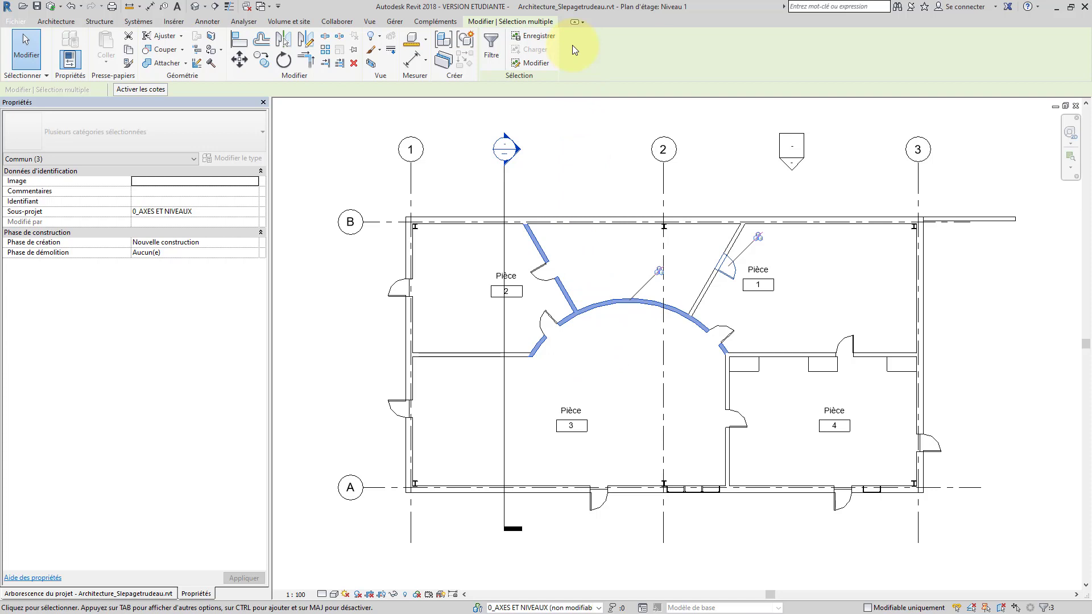
Save the selection as 'Porte intérieur et une porte' and then clear it
{"action": "left_click", "coordinate": [544, 36]}
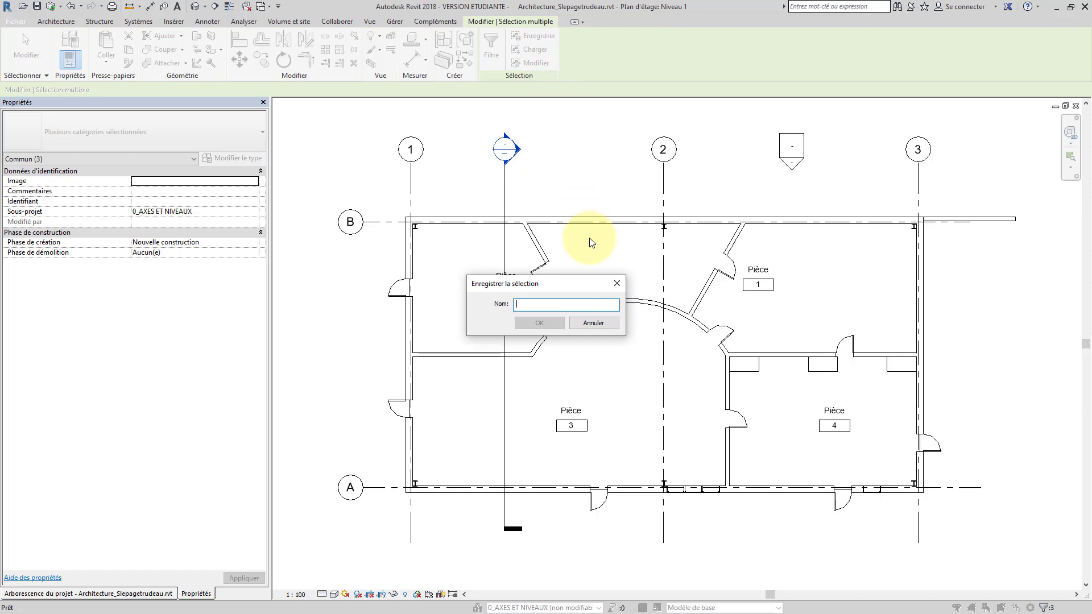
{"action": "type", "text": "Porte intérieur"}
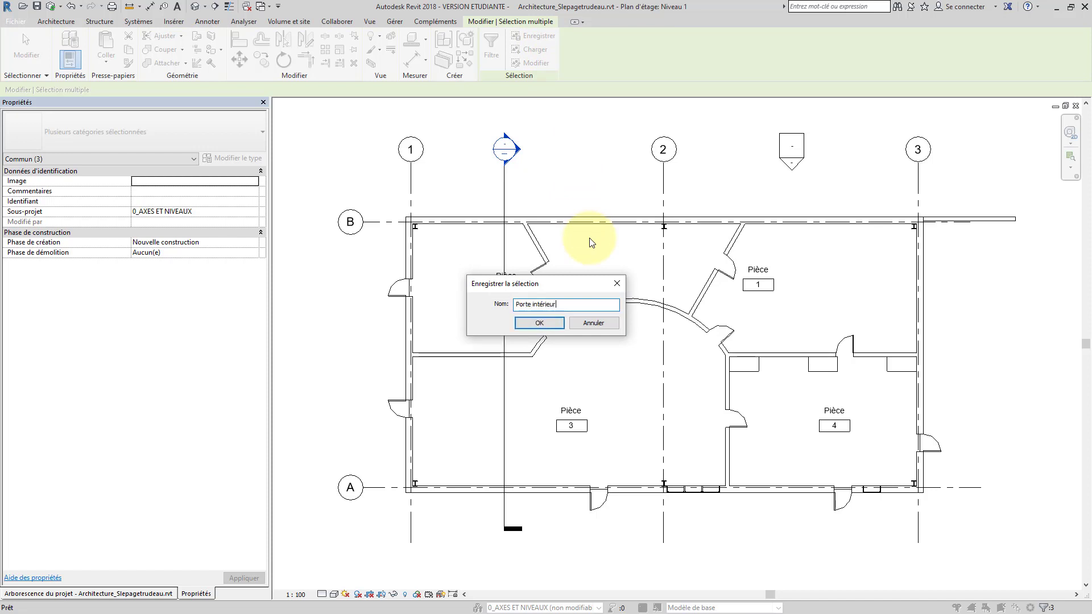
{"action": "type", "text": " et une porte"}
{"action": "key", "text": "Return"}
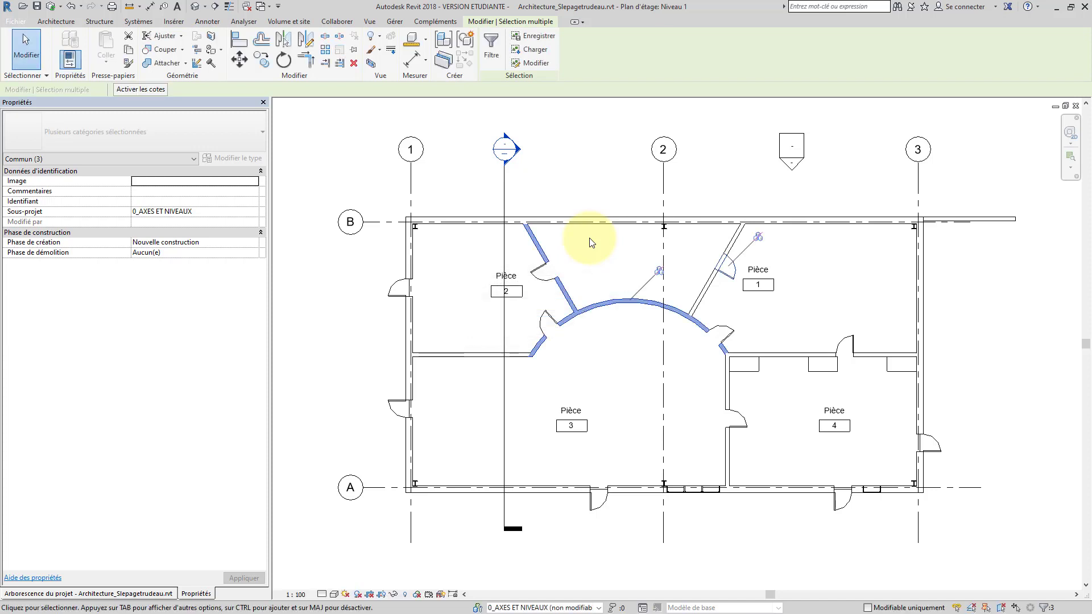
{"action": "key", "text": "Escape"}
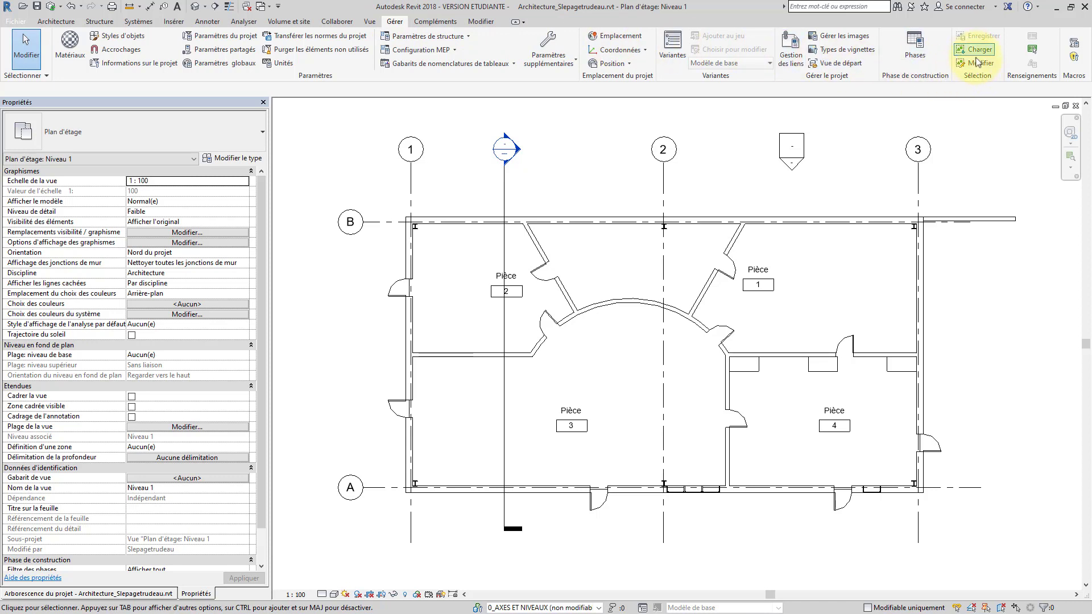
{"action": "left_click", "coordinate": [975, 50]}
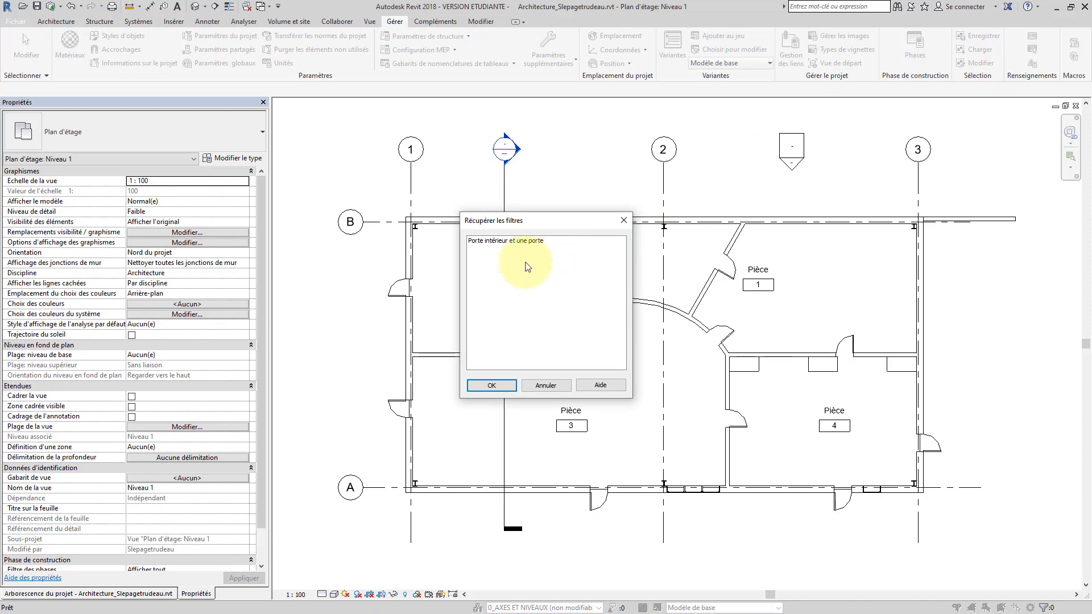
{"action": "left_click", "coordinate": [496, 243]}
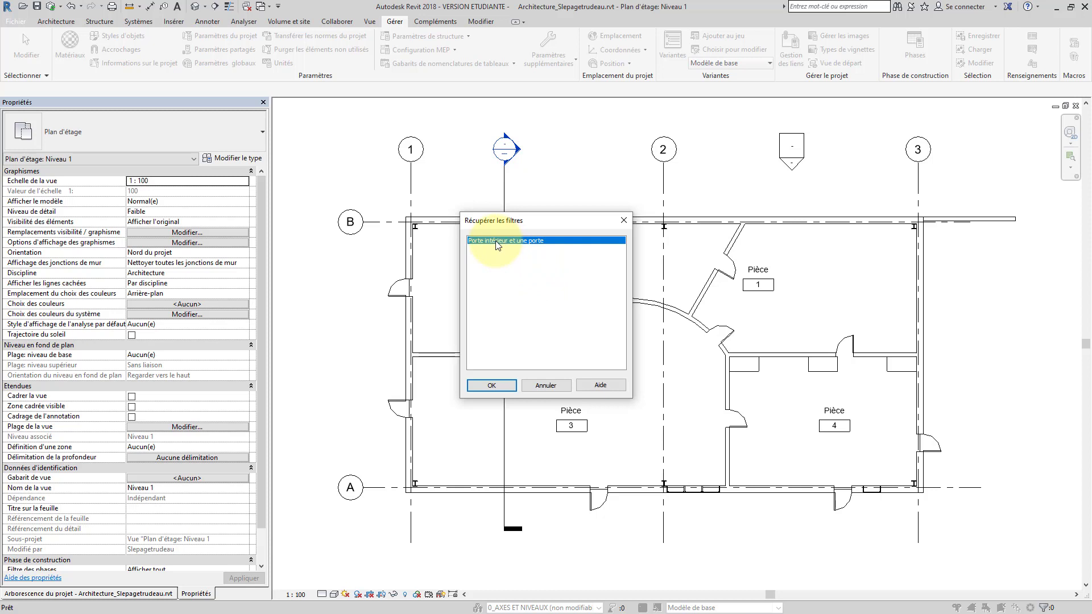
{"action": "left_click", "coordinate": [493, 385]}
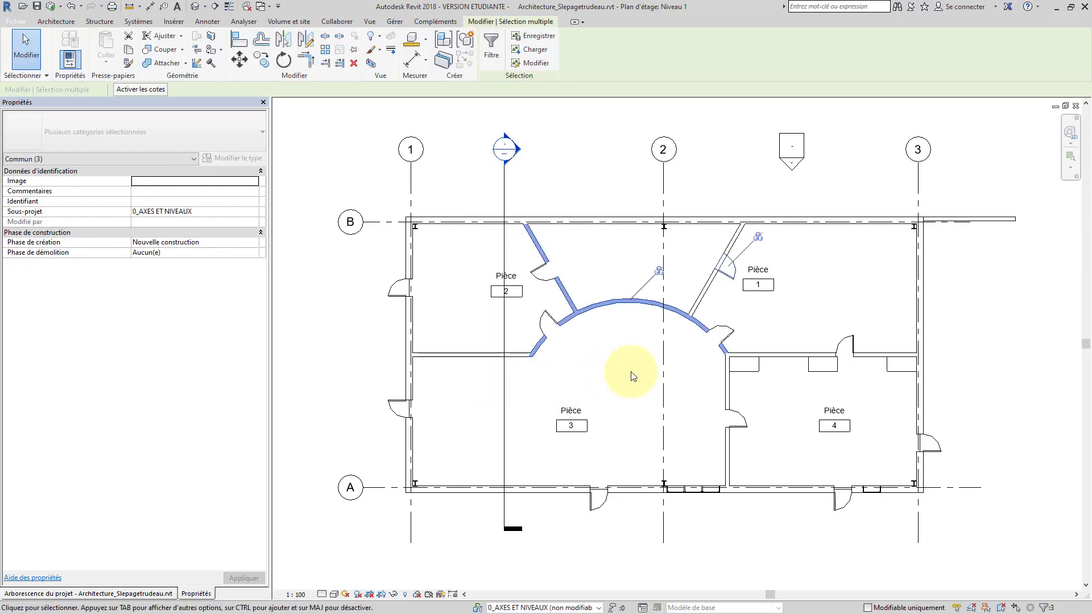
{"action": "left_click", "coordinate": [587, 249]}
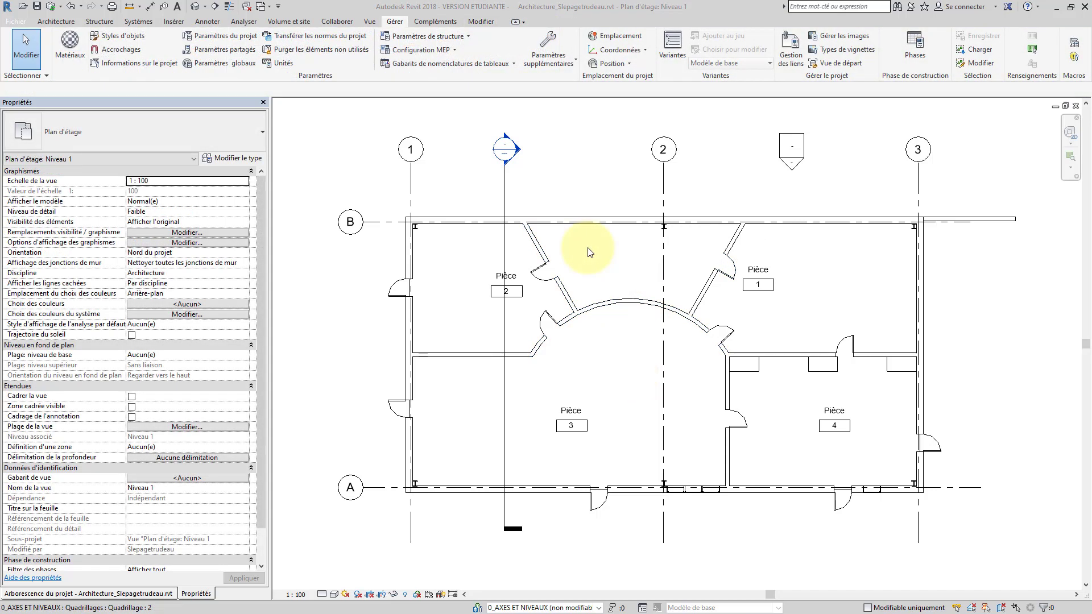
Pick 'Porte intérieur et une porte' from the saved selection filters and enter its edit mode
{"action": "left_click", "coordinate": [992, 66]}
{"action": "key", "text": "Down"}
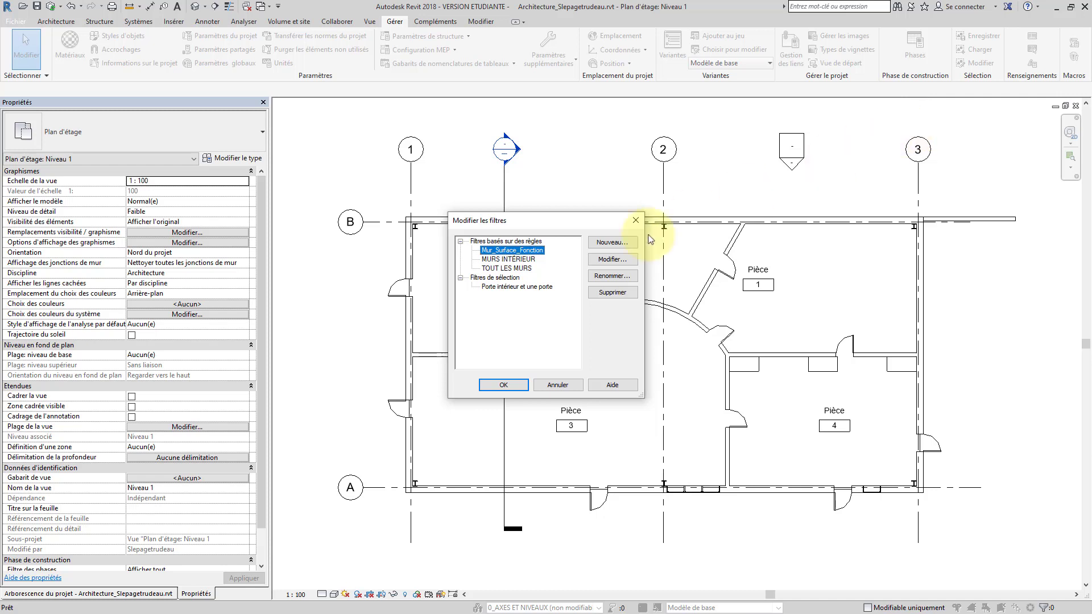
{"action": "left_click", "coordinate": [521, 286]}
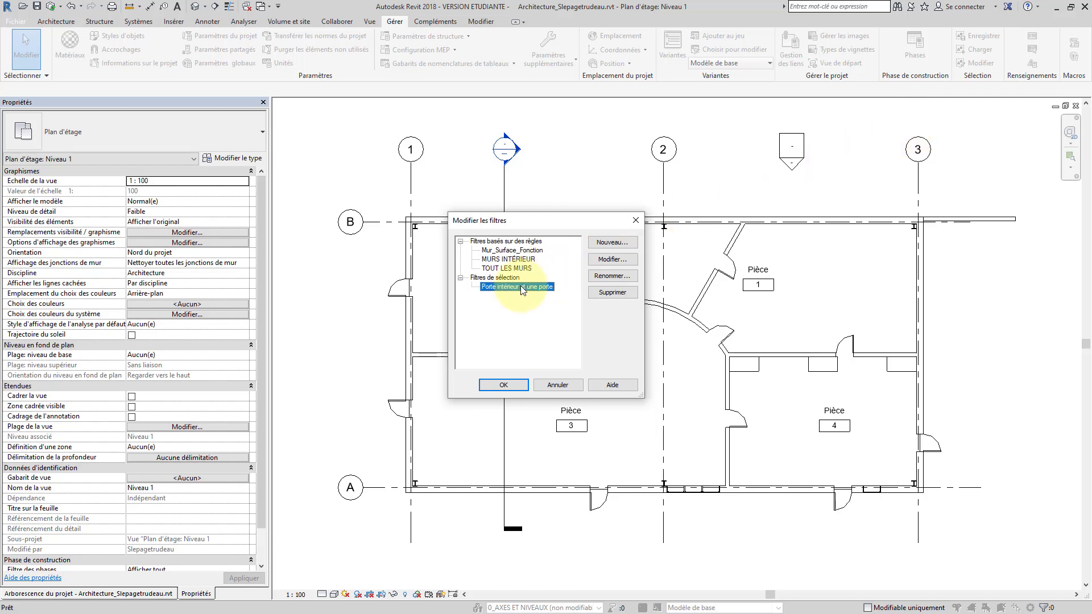
{"action": "left_click", "coordinate": [613, 260]}
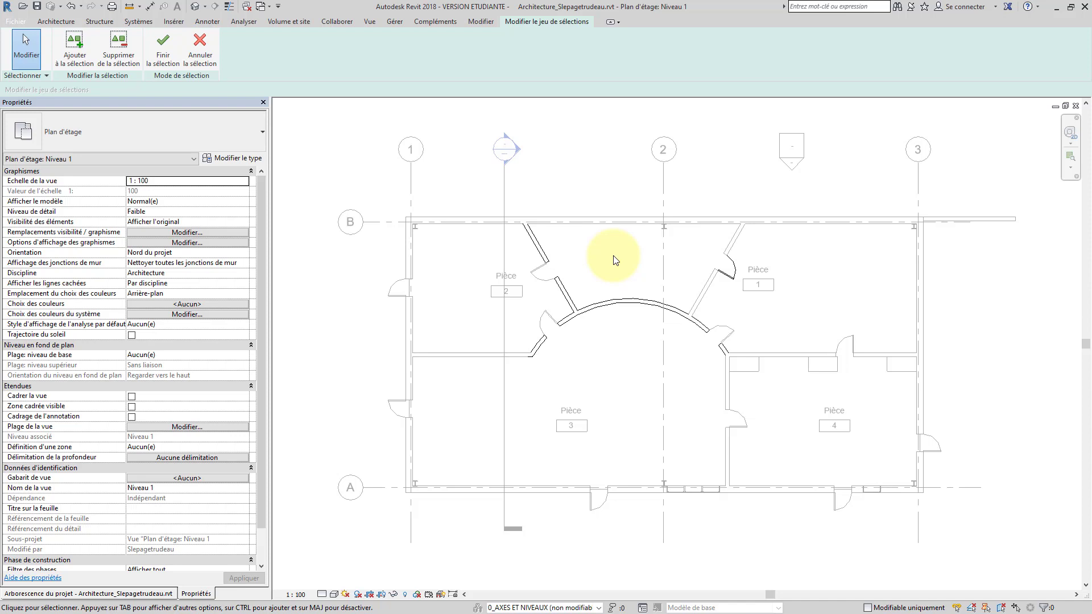
Add the upper-left and lower-left doors to the set, remove room 1's door, and finish the selection
{"action": "left_click", "coordinate": [83, 59]}
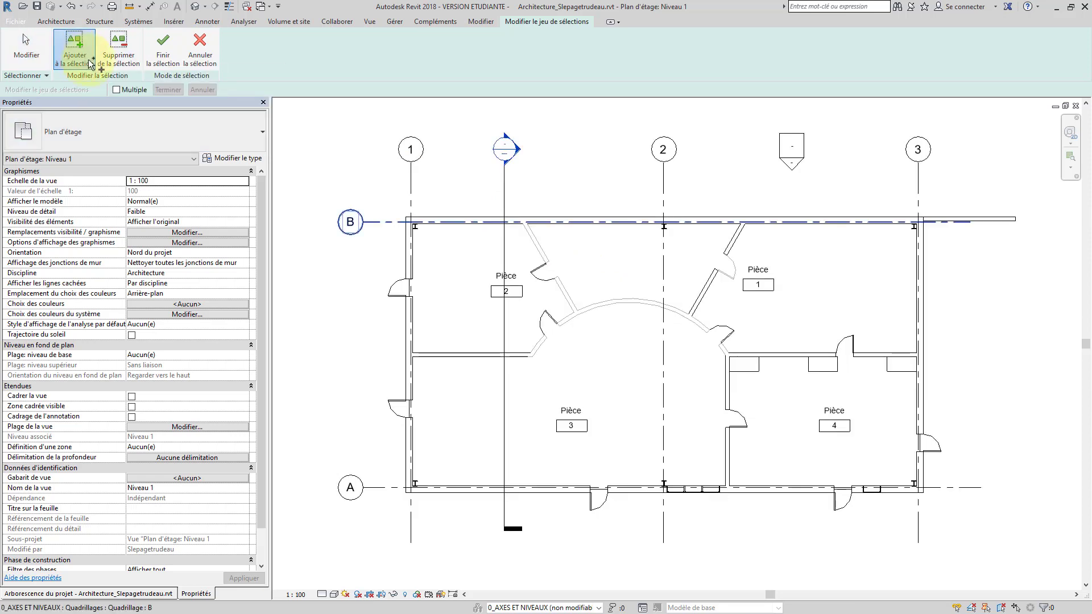
{"action": "left_click", "coordinate": [391, 282]}
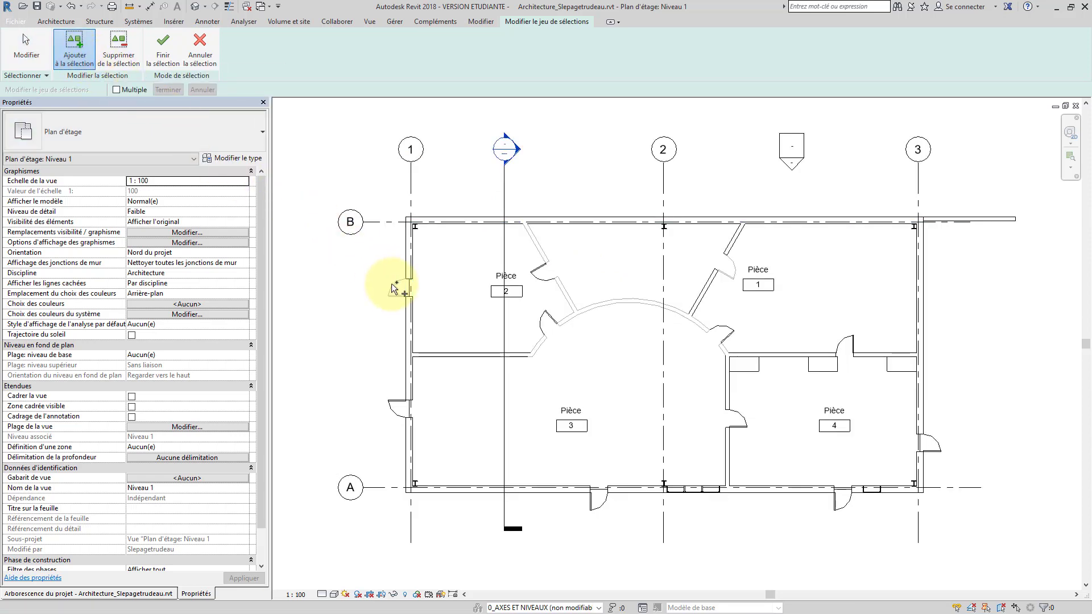
{"action": "left_click", "coordinate": [397, 402]}
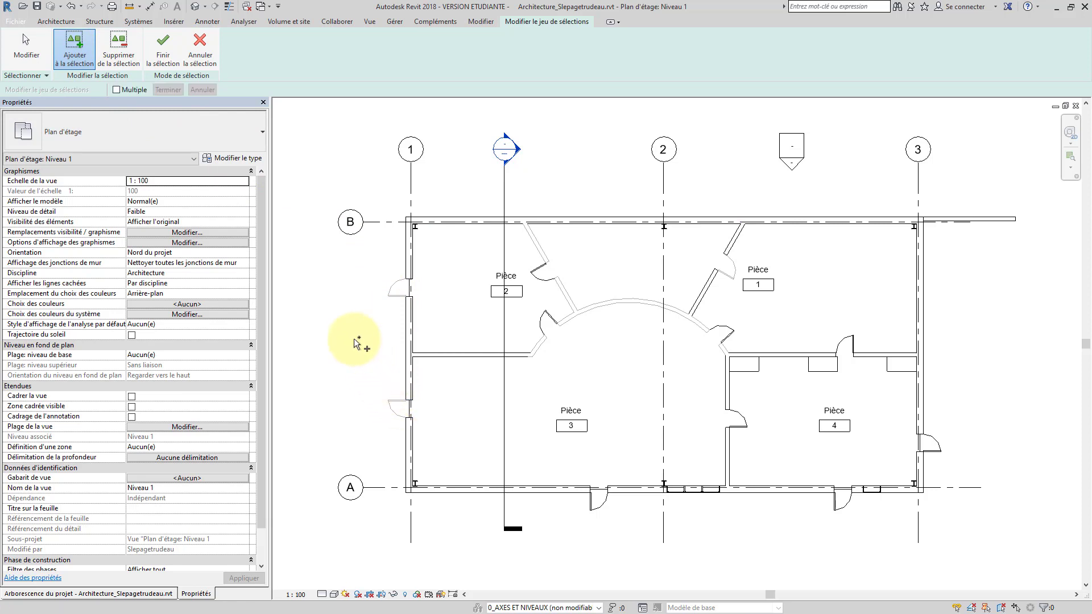
{"action": "left_click", "coordinate": [125, 53]}
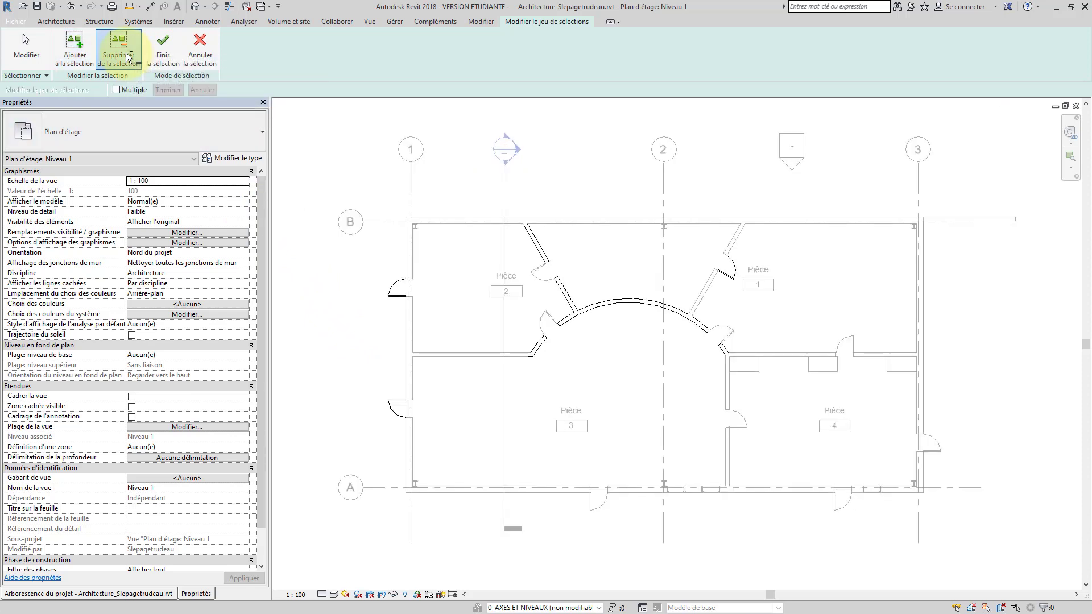
{"action": "left_click", "coordinate": [731, 278]}
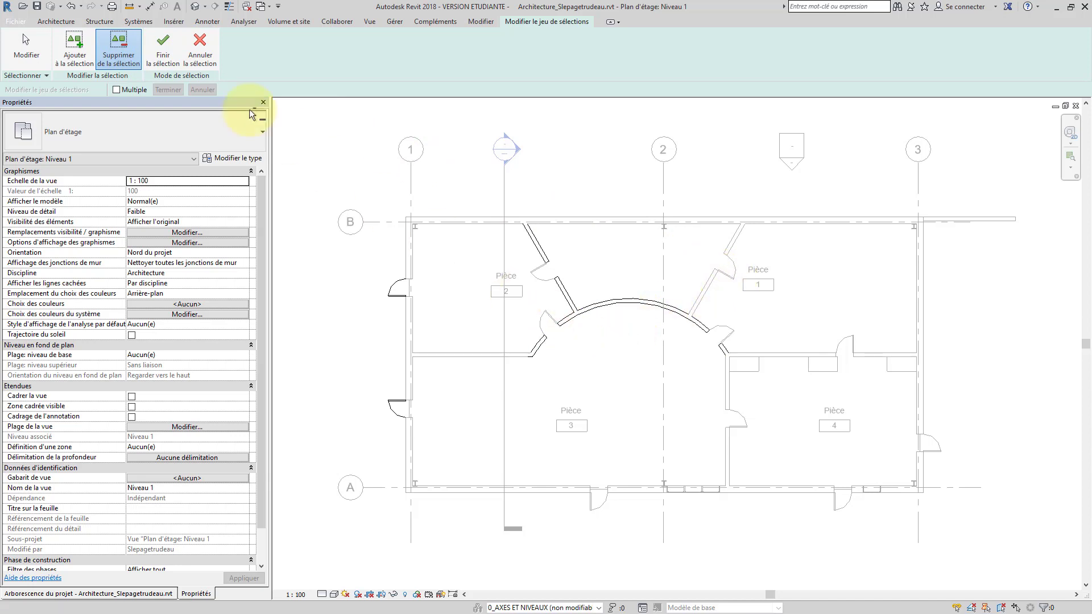
{"action": "left_click", "coordinate": [164, 51]}
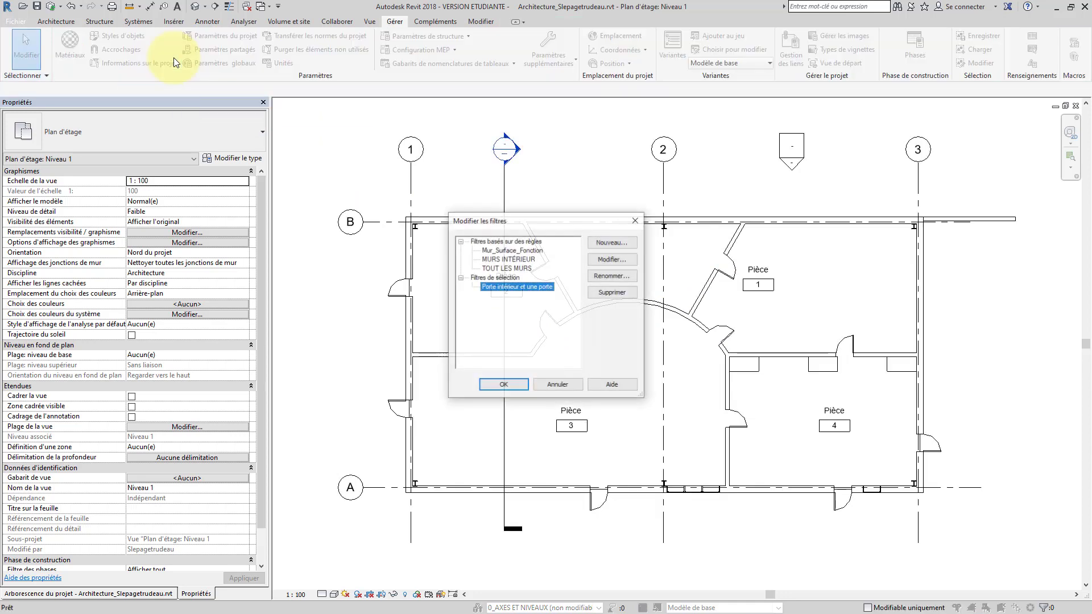
Close the Filters dialog with OK and call up Visibility/Graphics Overrides with VG
{"action": "left_click", "coordinate": [487, 291]}
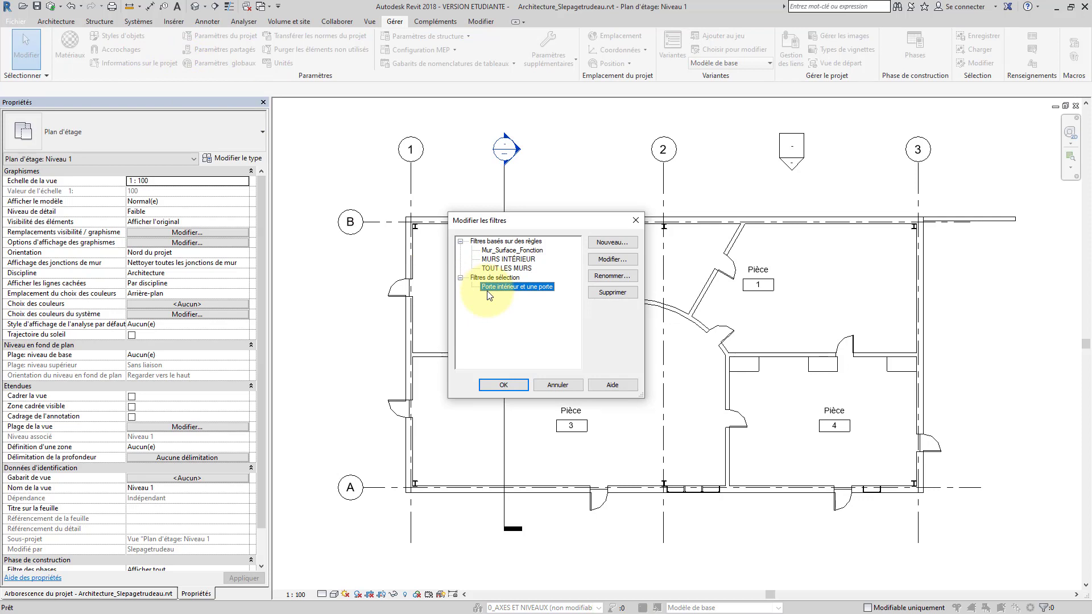
{"action": "left_click", "coordinate": [503, 385]}
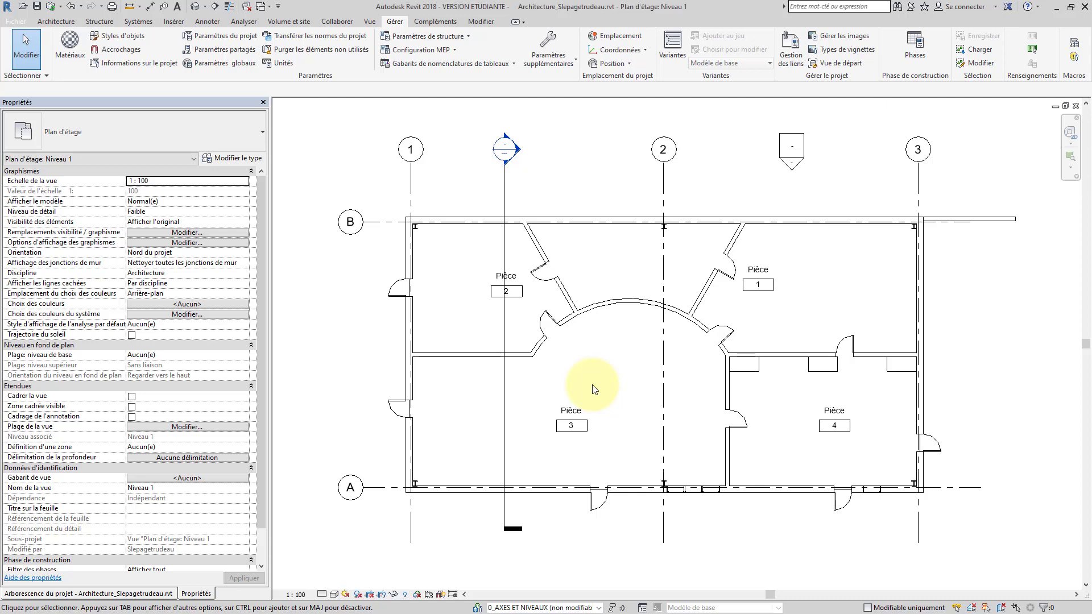
{"action": "key", "text": "v"}
{"action": "key", "text": "v"}
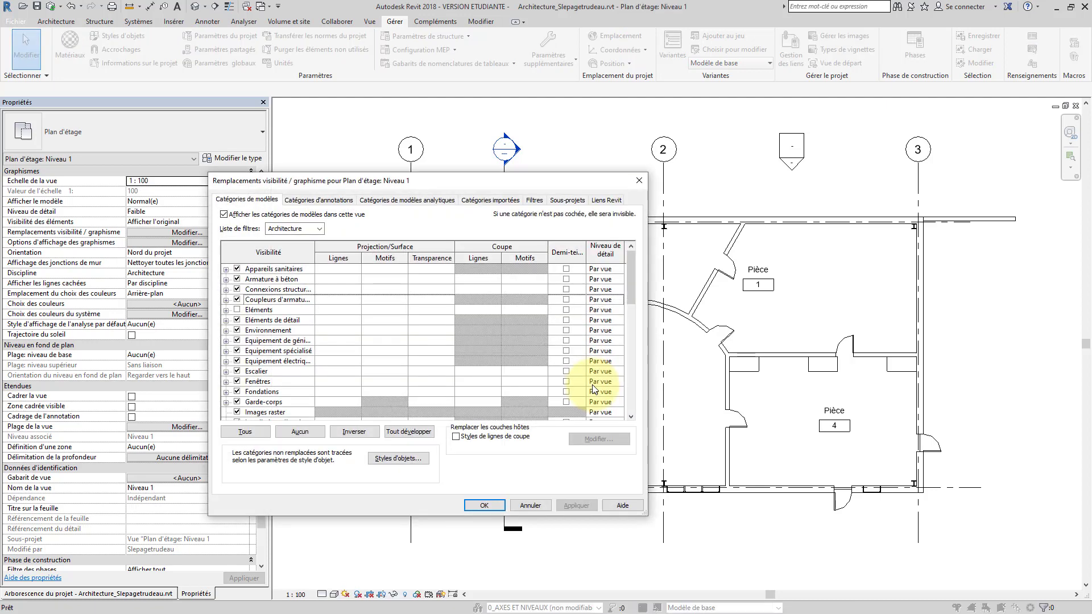
Add the Porte intérieur et une porte selection filter to the Niveau 1 view's filters
{"action": "left_click", "coordinate": [533, 200]}
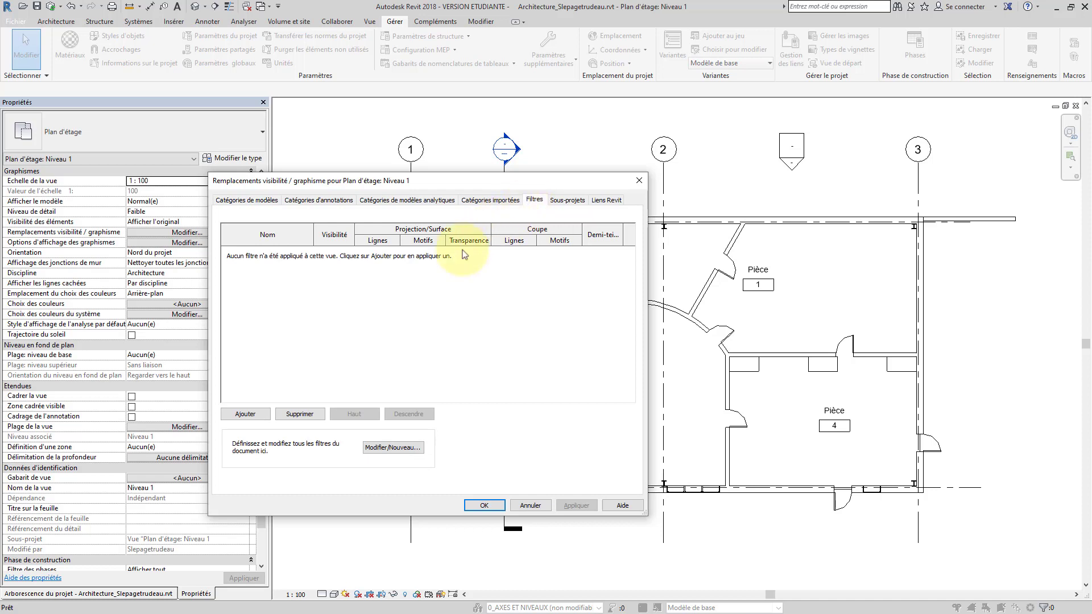
{"action": "left_click", "coordinate": [245, 414]}
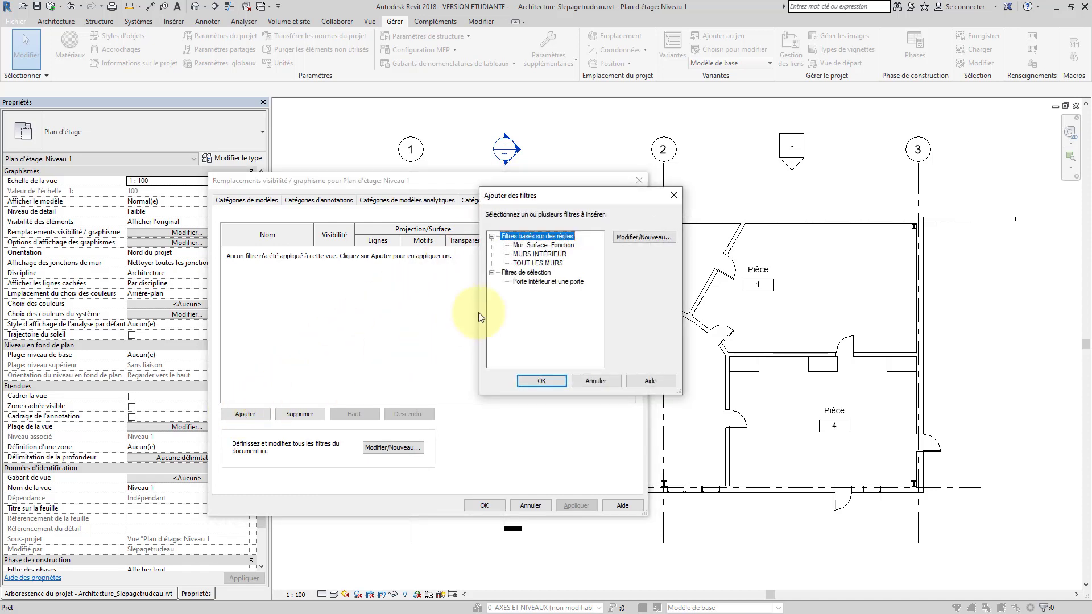
{"action": "left_click", "coordinate": [548, 282]}
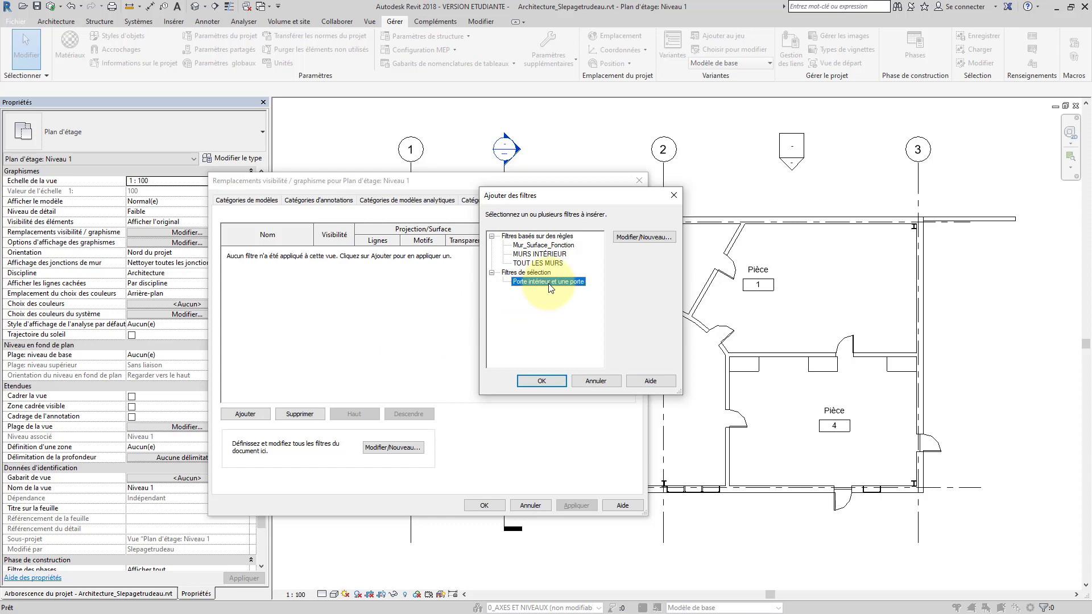
{"action": "left_click", "coordinate": [532, 389]}
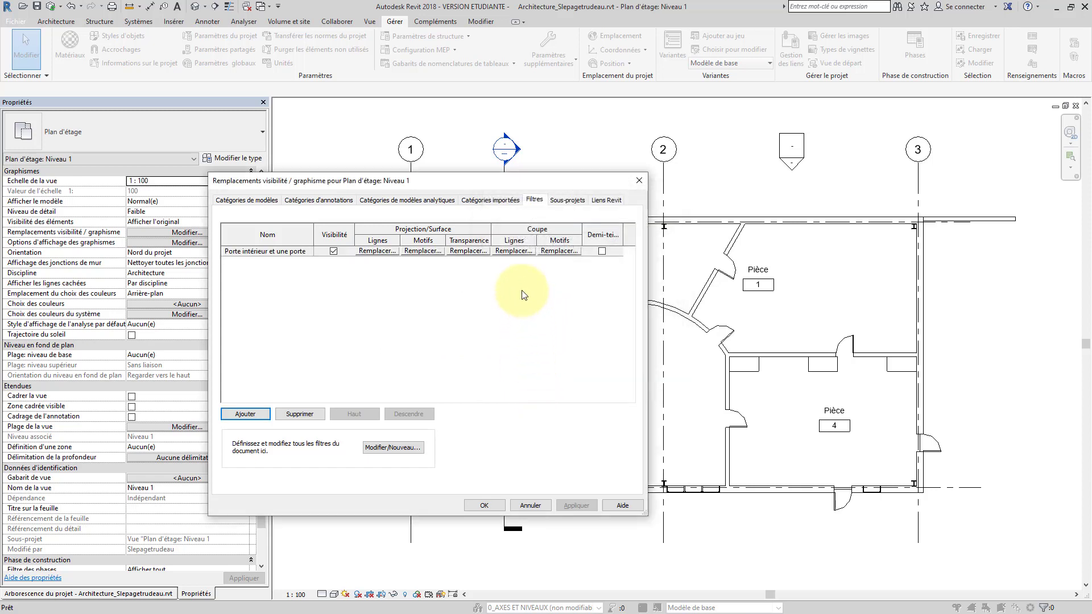
Override the filter's cut pattern with Magenta colour and Uni solid fill, then apply and close
{"action": "left_click", "coordinate": [560, 250]}
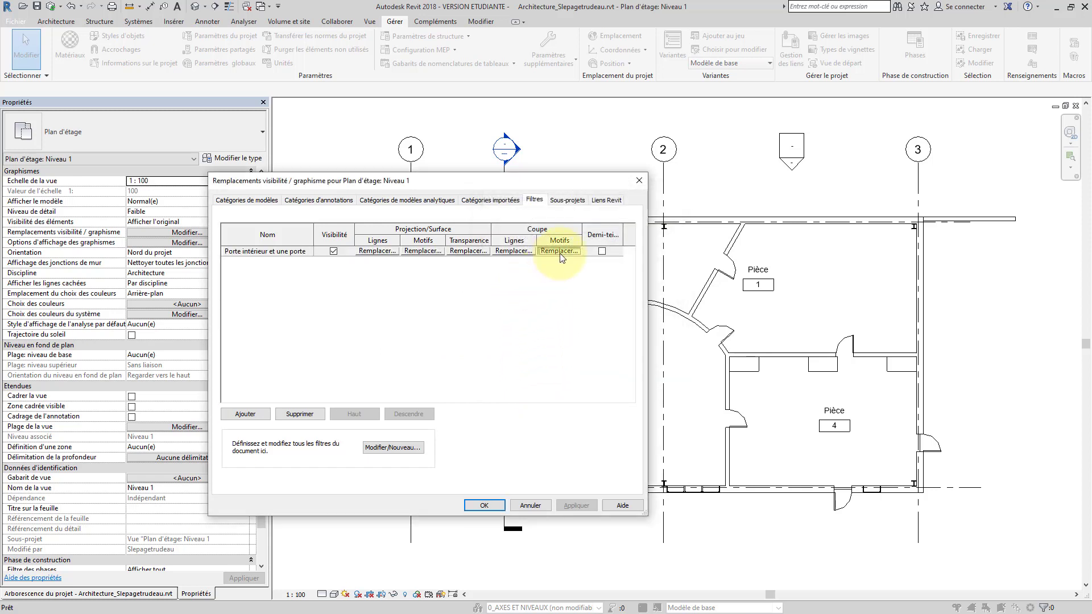
{"action": "left_click", "coordinate": [459, 344]}
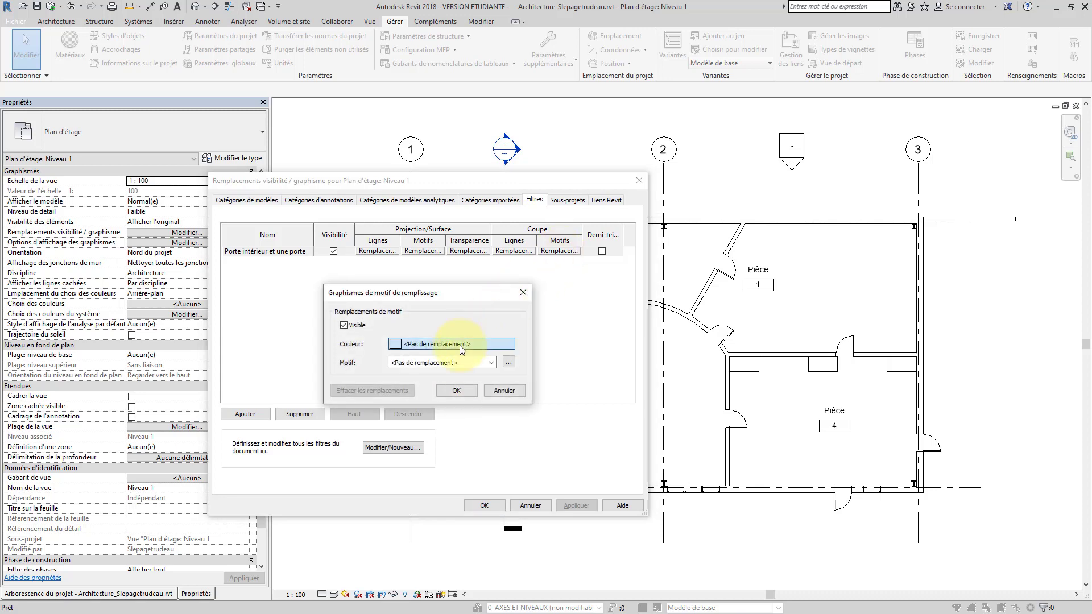
{"action": "left_click", "coordinate": [398, 359]}
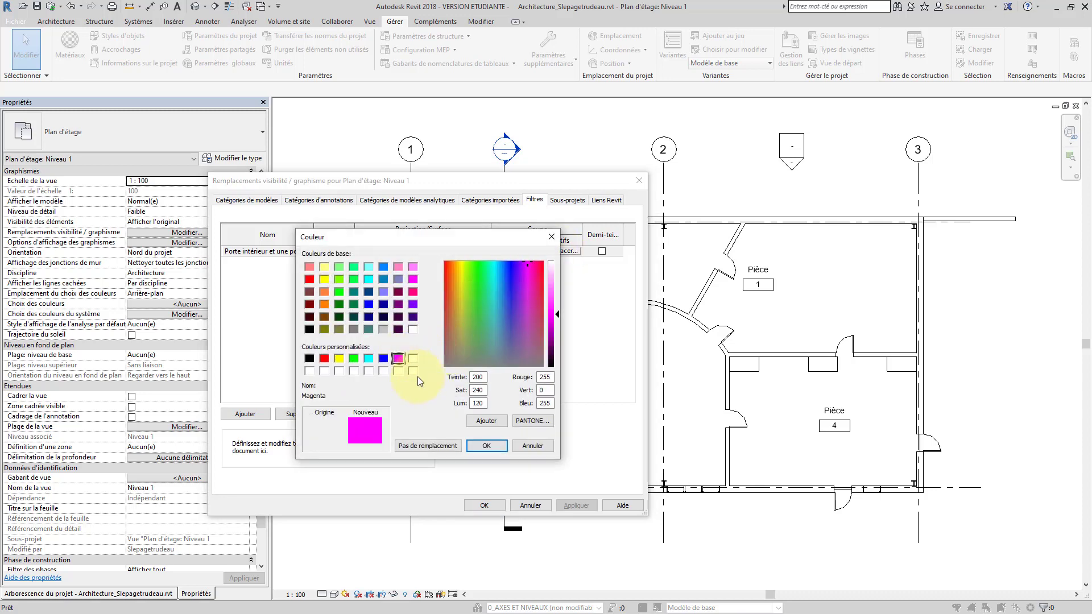
{"action": "left_click", "coordinate": [486, 445]}
{"action": "left_click", "coordinate": [493, 365]}
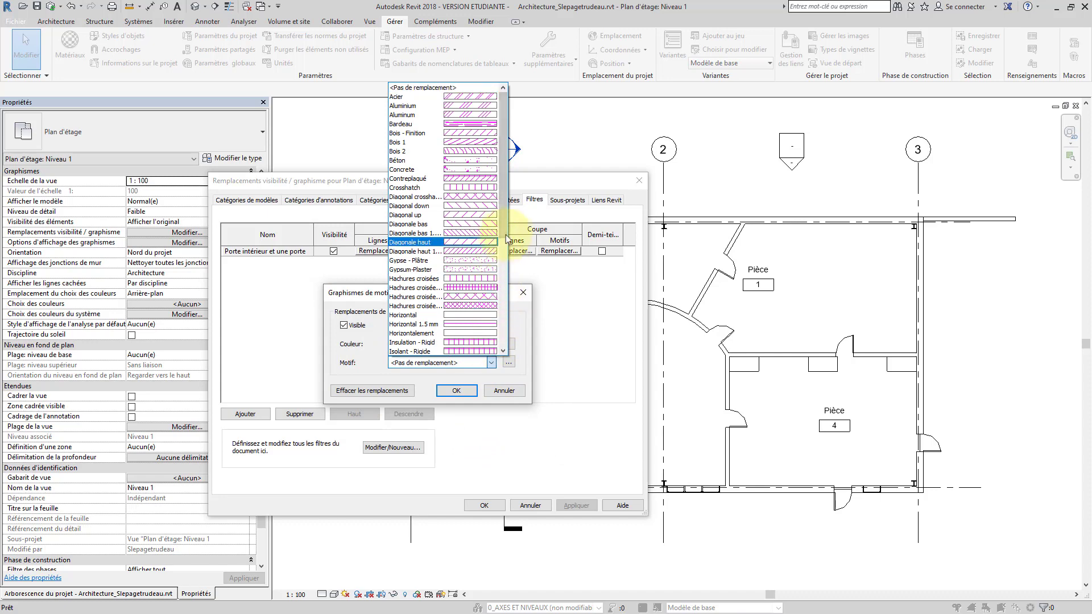
{"action": "left_click_drag", "start_coordinate": [506, 237], "coordinate": [504, 325]}
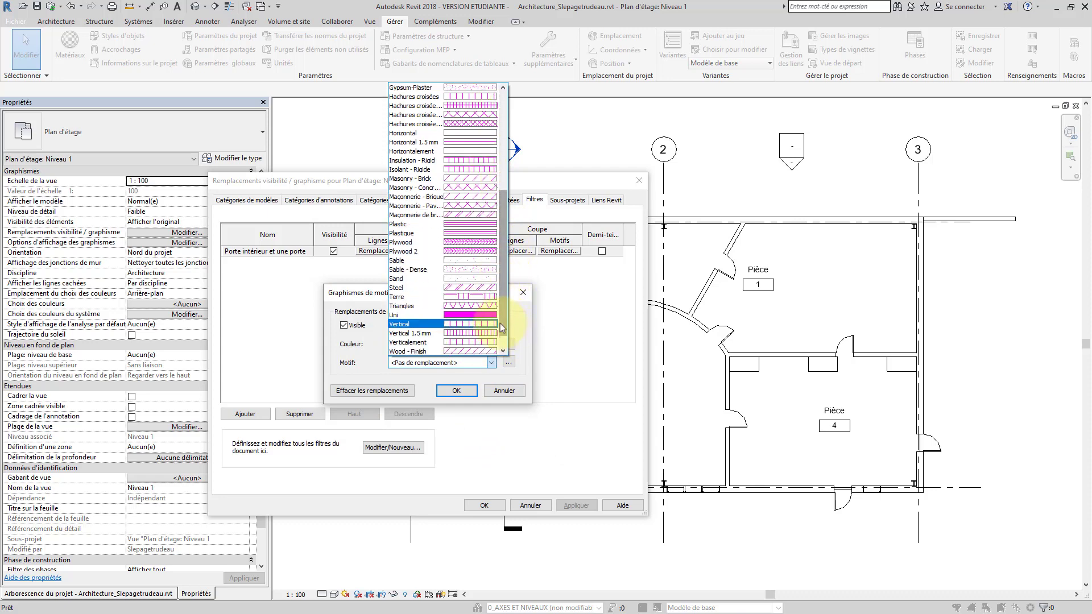
{"action": "left_click", "coordinate": [492, 323]}
{"action": "left_click", "coordinate": [467, 390]}
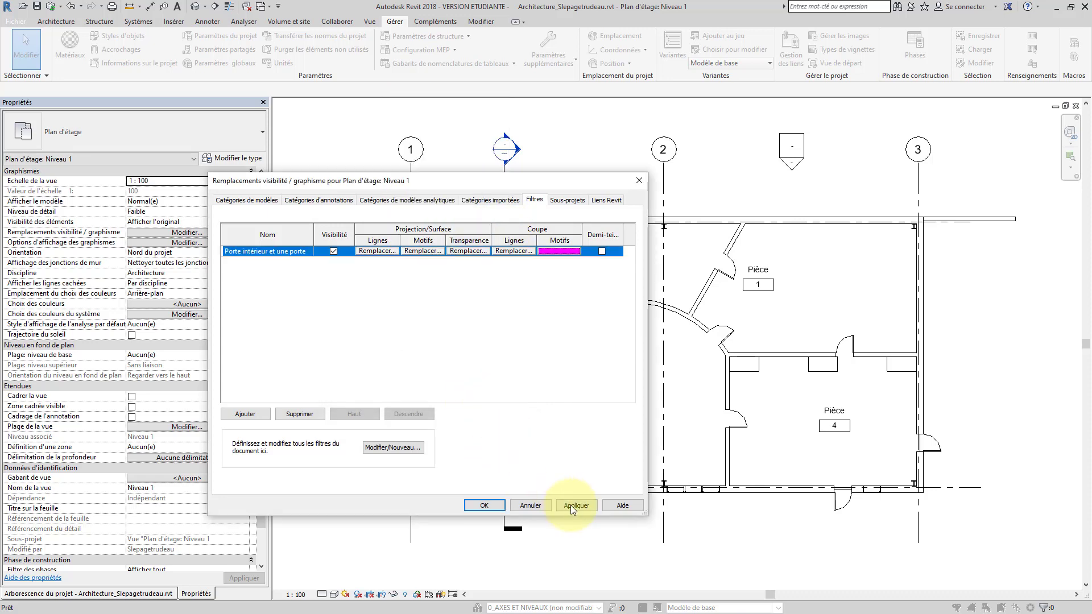
{"action": "left_click", "coordinate": [571, 505]}
{"action": "left_click", "coordinate": [485, 506]}
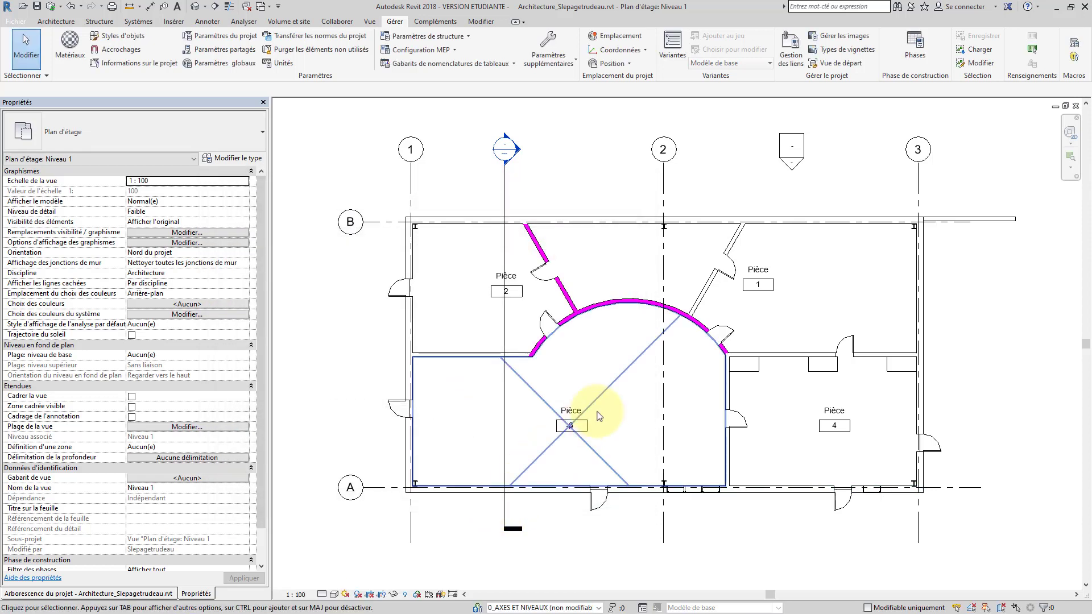